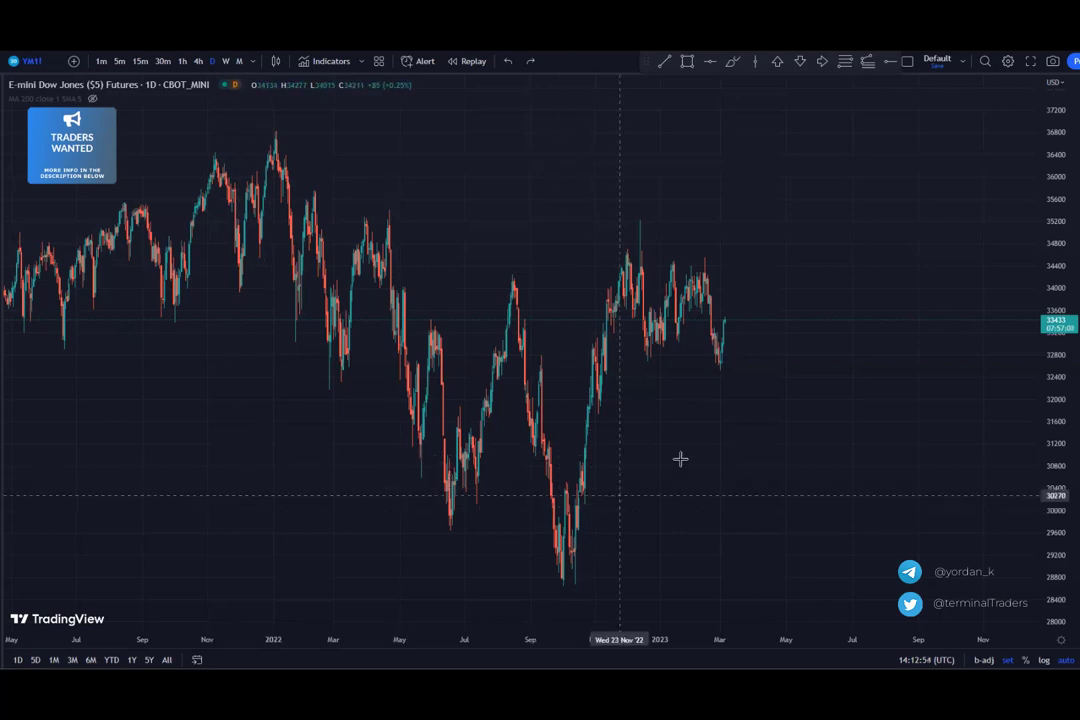
# Zoom the daily YM1! chart out and back in to frame the area around 32998.
pyautogui.scroll(-5, 545, 458)
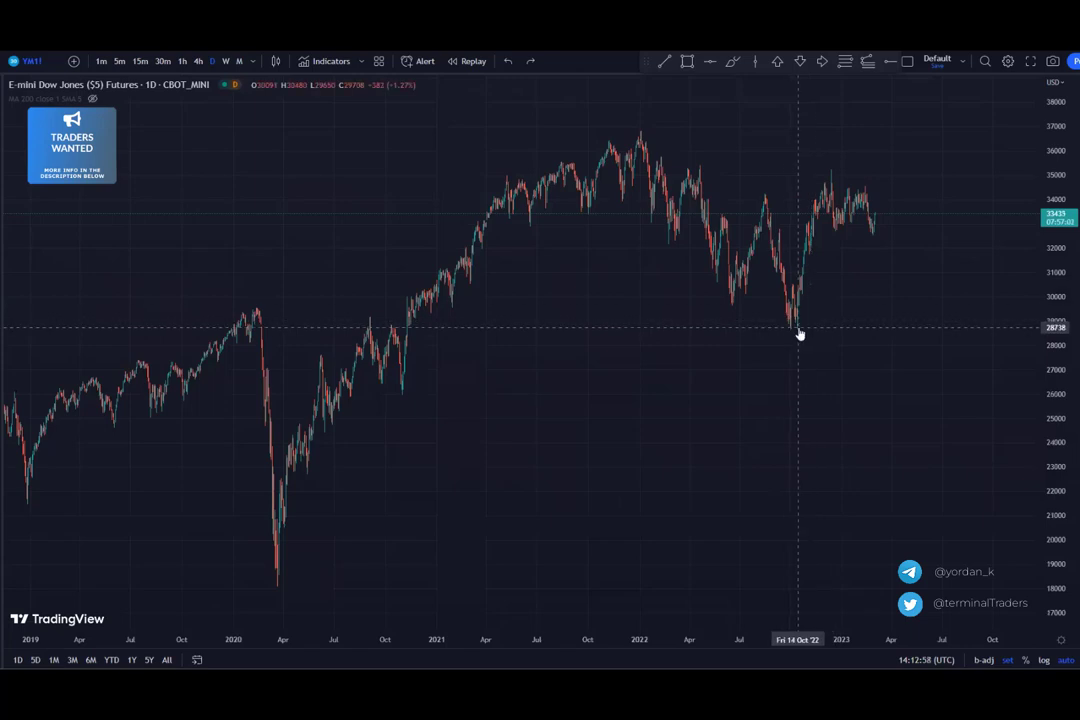
pyautogui.scroll(4, 798, 333)
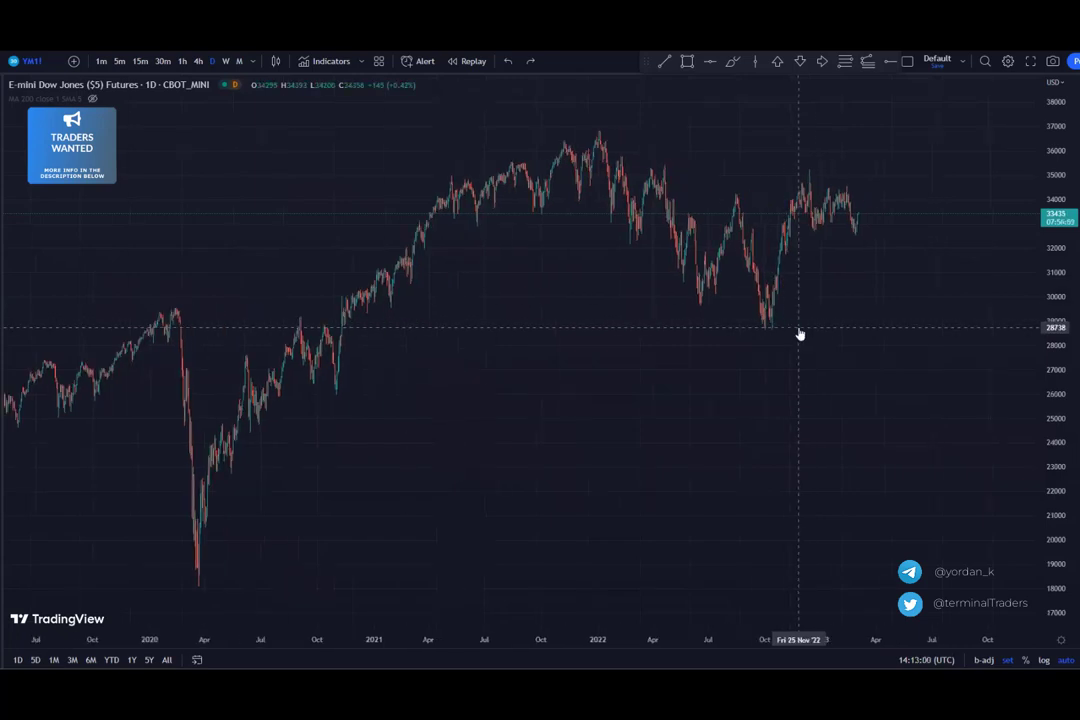
pyautogui.scroll(2, 815, 330)
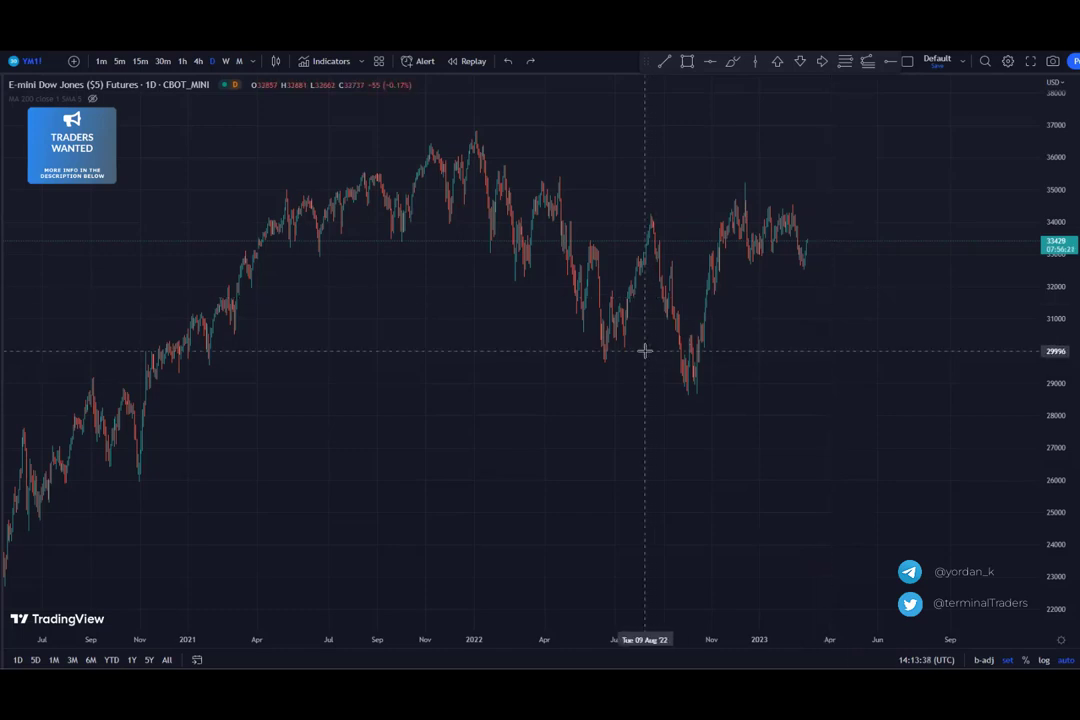
pyautogui.scroll(2, 645, 350)
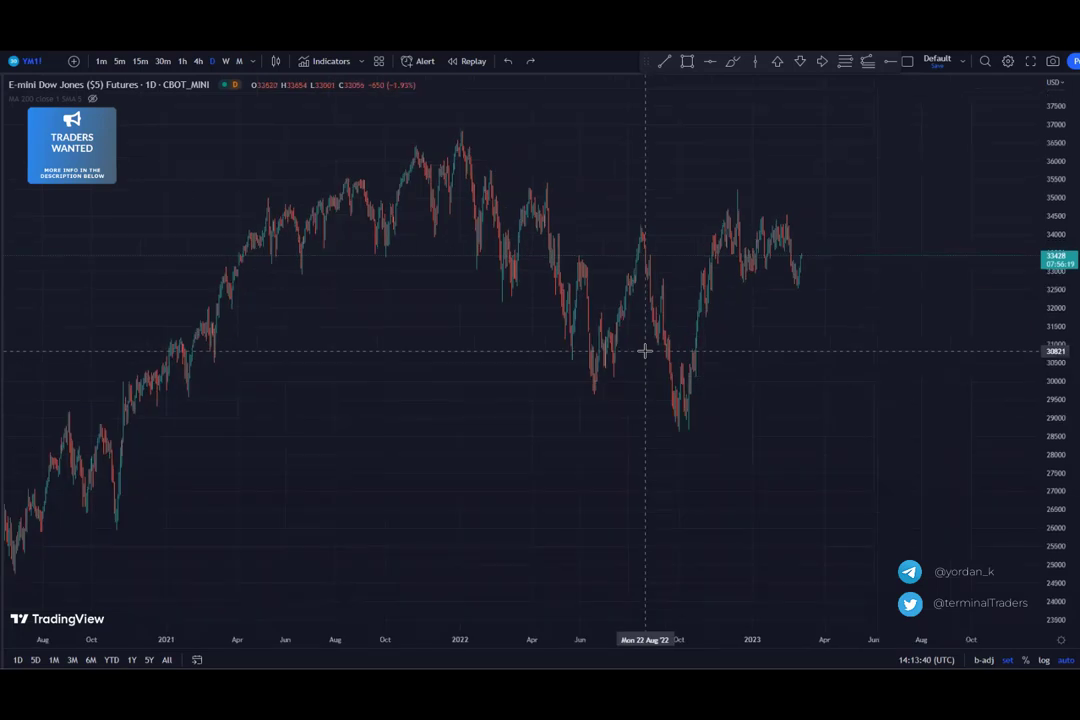
pyautogui.scroll(2, 645, 350)
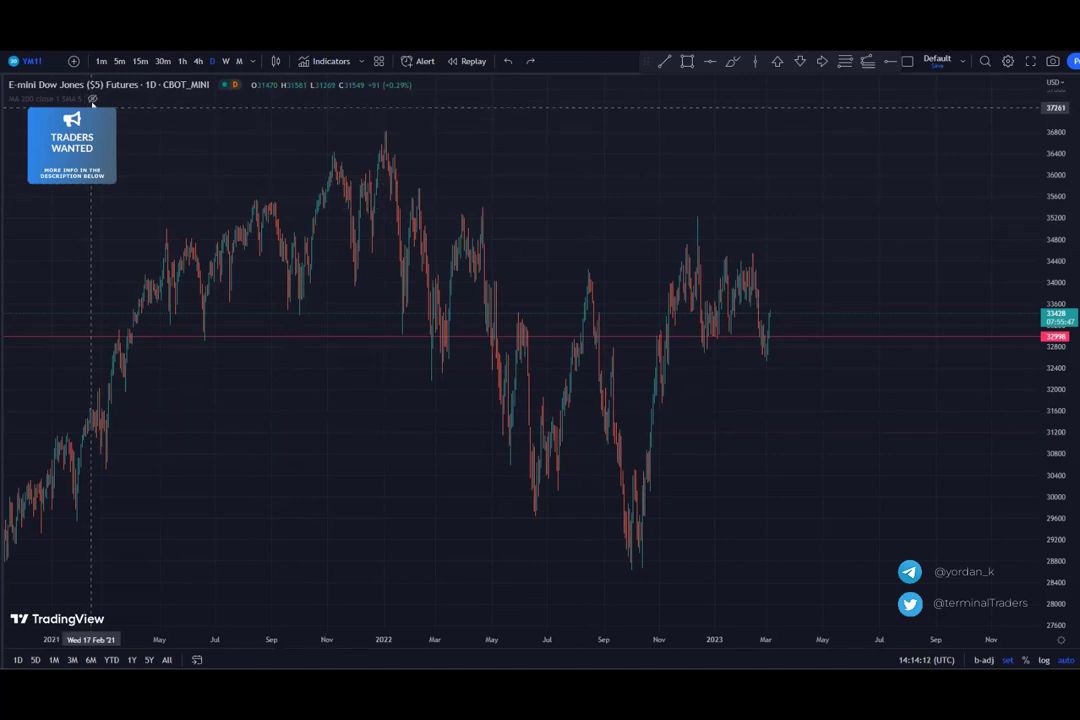
# Unhide the MA 200 line so the white 200-period average shows near 32409.
pyautogui.click(92, 98)
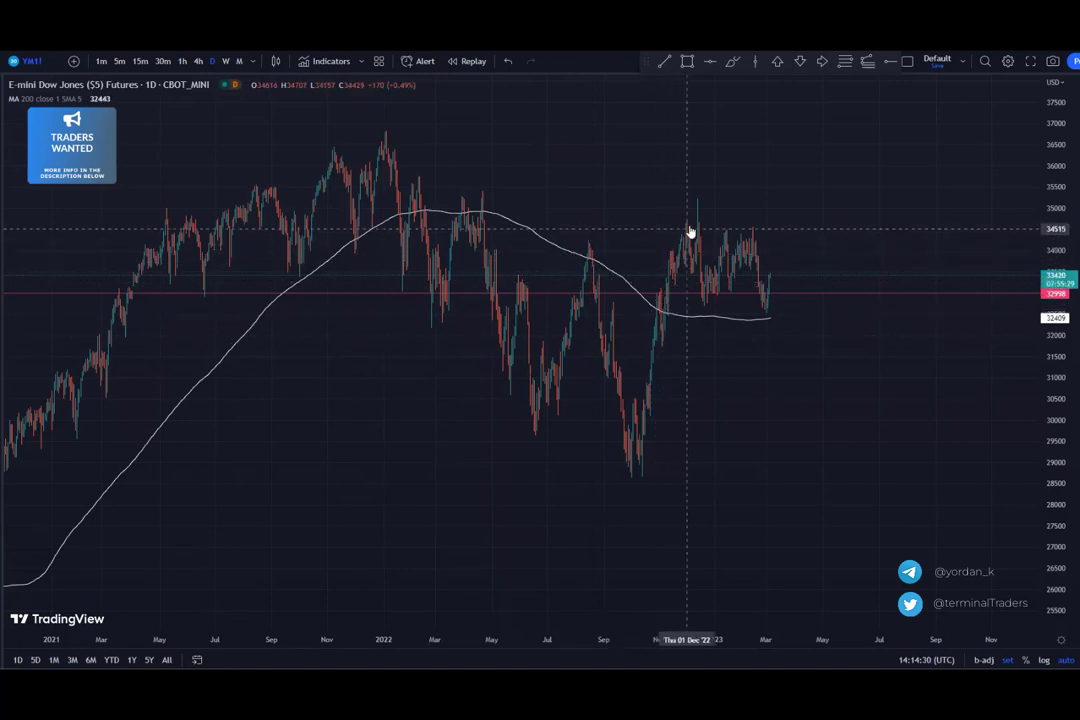
pyautogui.click(665, 62)
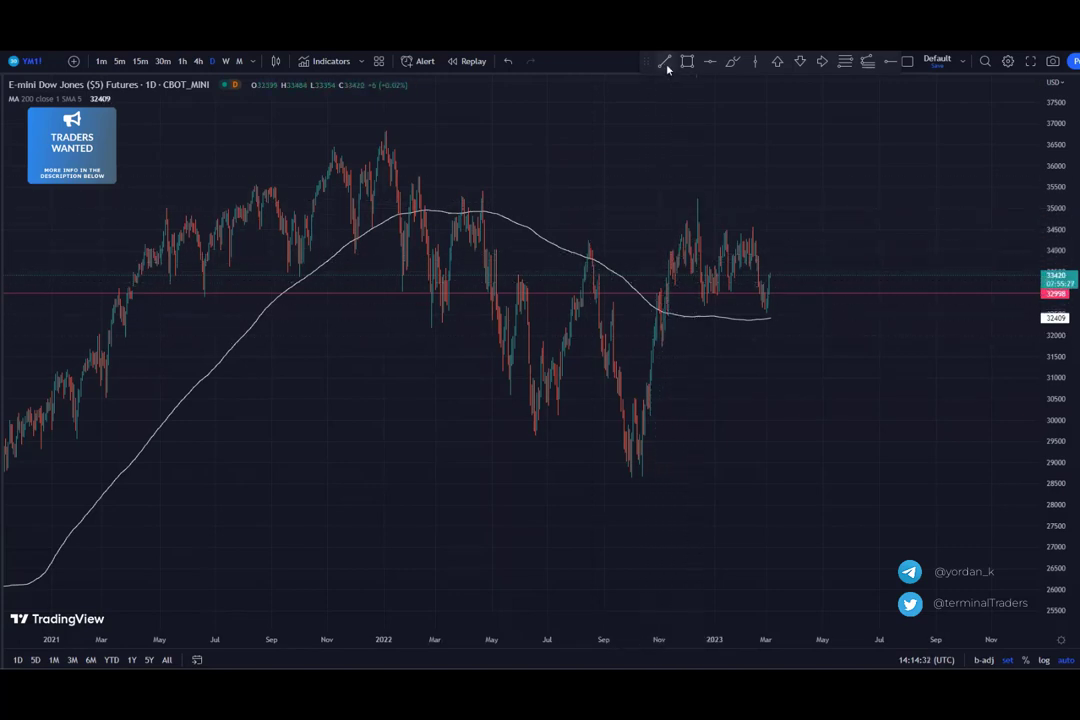
# Draw a yellow downtrend line from the Jan '22 peak to around Sep '23.
pyautogui.click(388, 131)
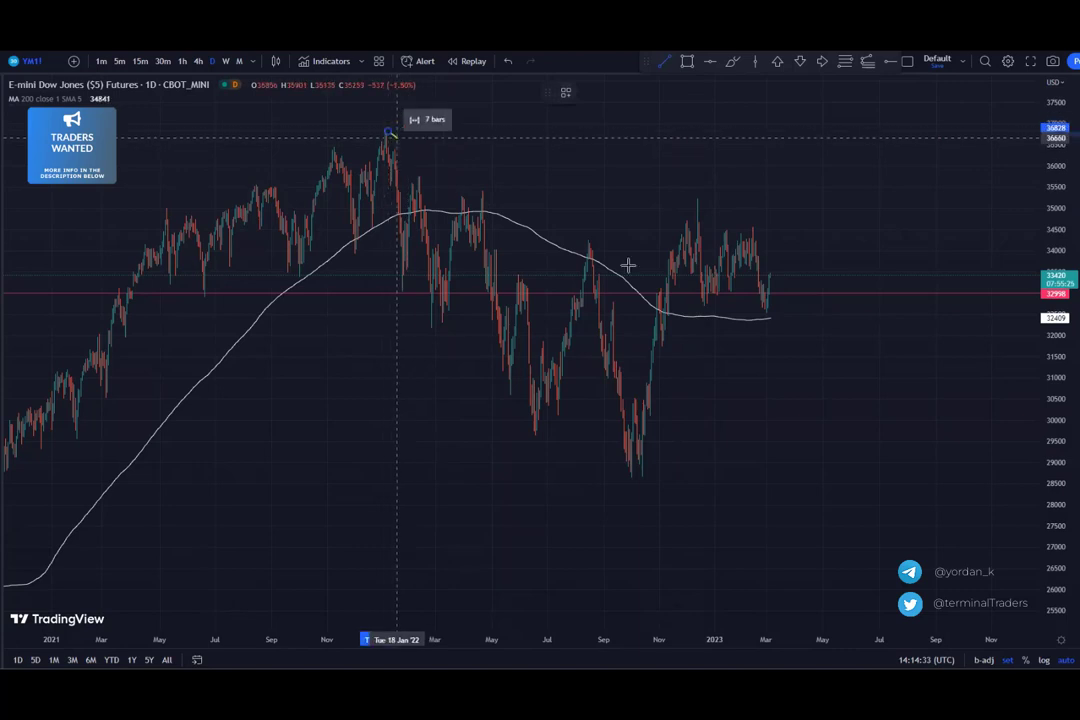
pyautogui.click(950, 432)
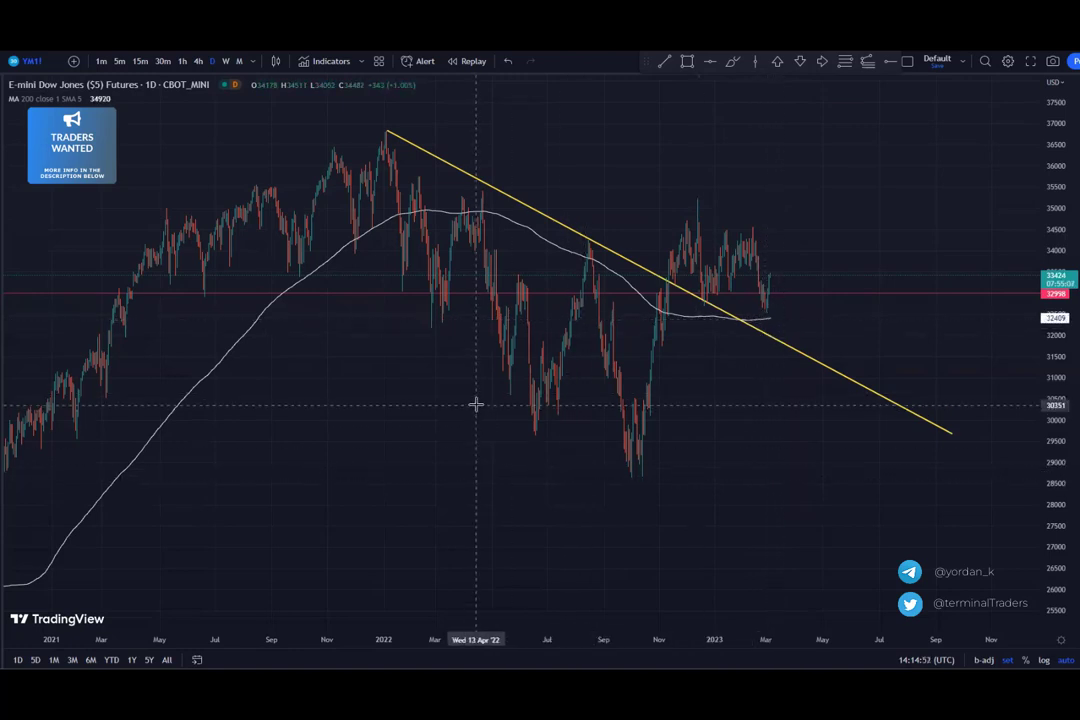
pyautogui.hotkey('ctrl', 'z')
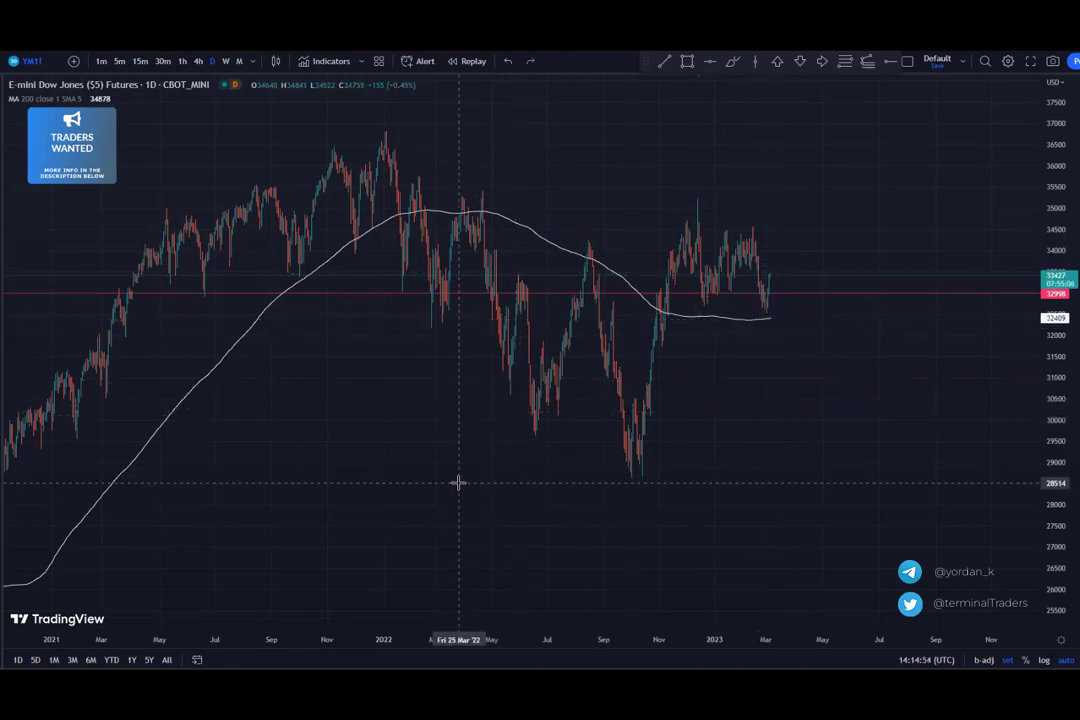
pyautogui.hotkey('ctrl', 'y')
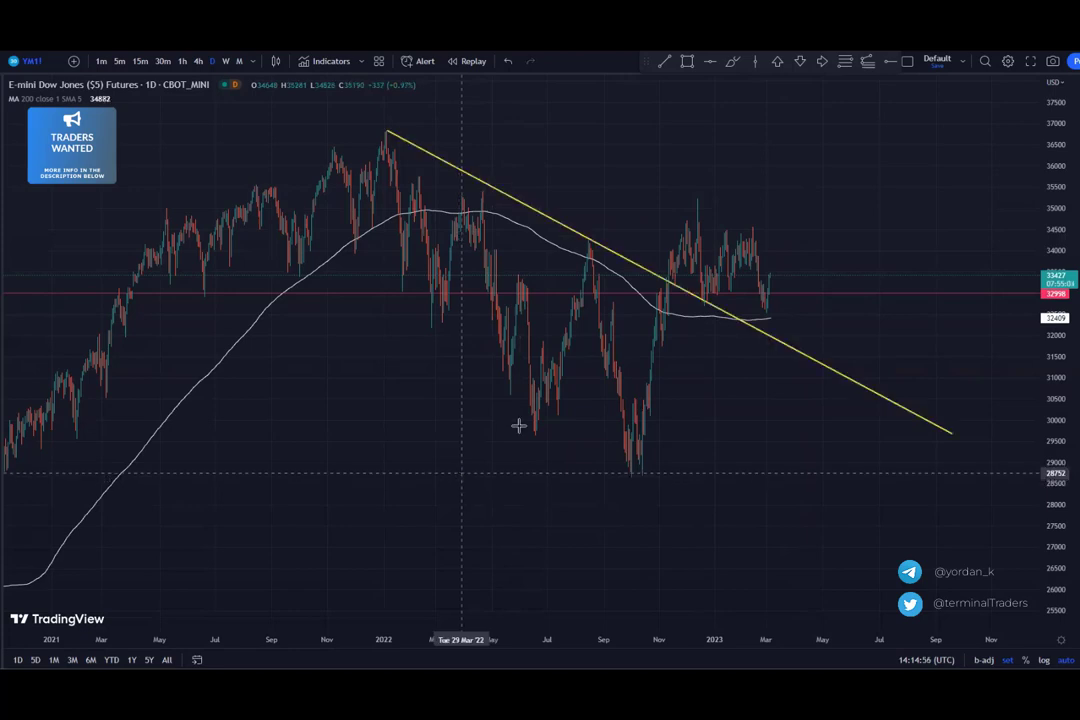
# Add trendlines from the Dec '22 high to Jul '23 and from the Dec '22 low to Jun '23.
pyautogui.hotkey('alt', 't')
pyautogui.click(697, 199)
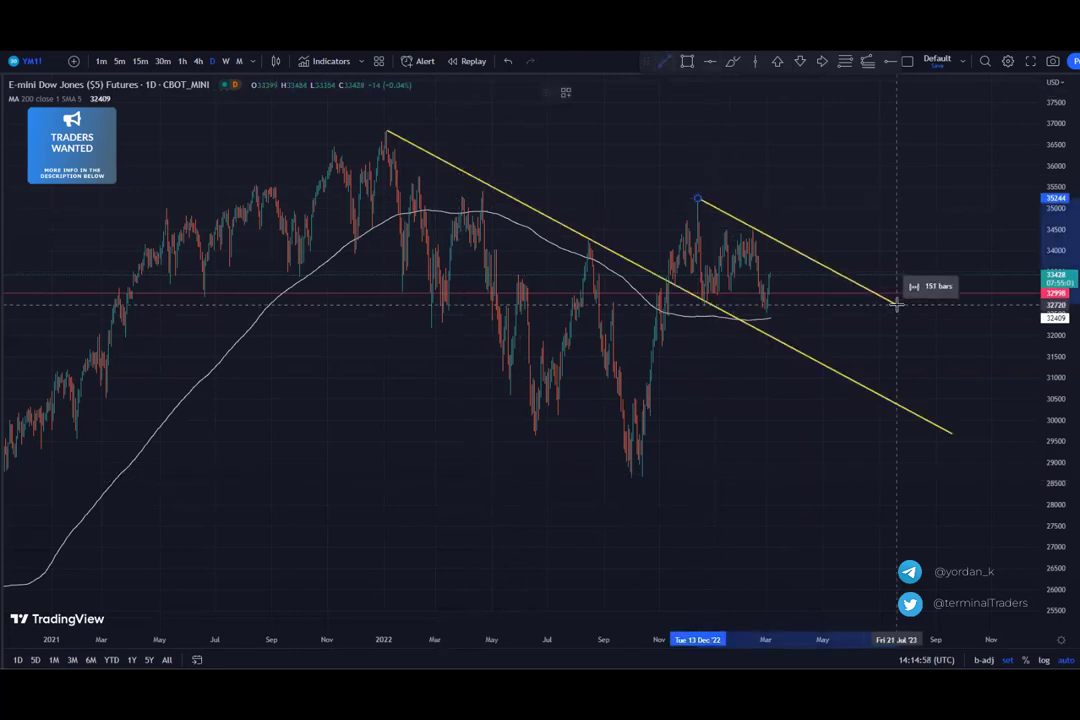
pyautogui.click(867, 288)
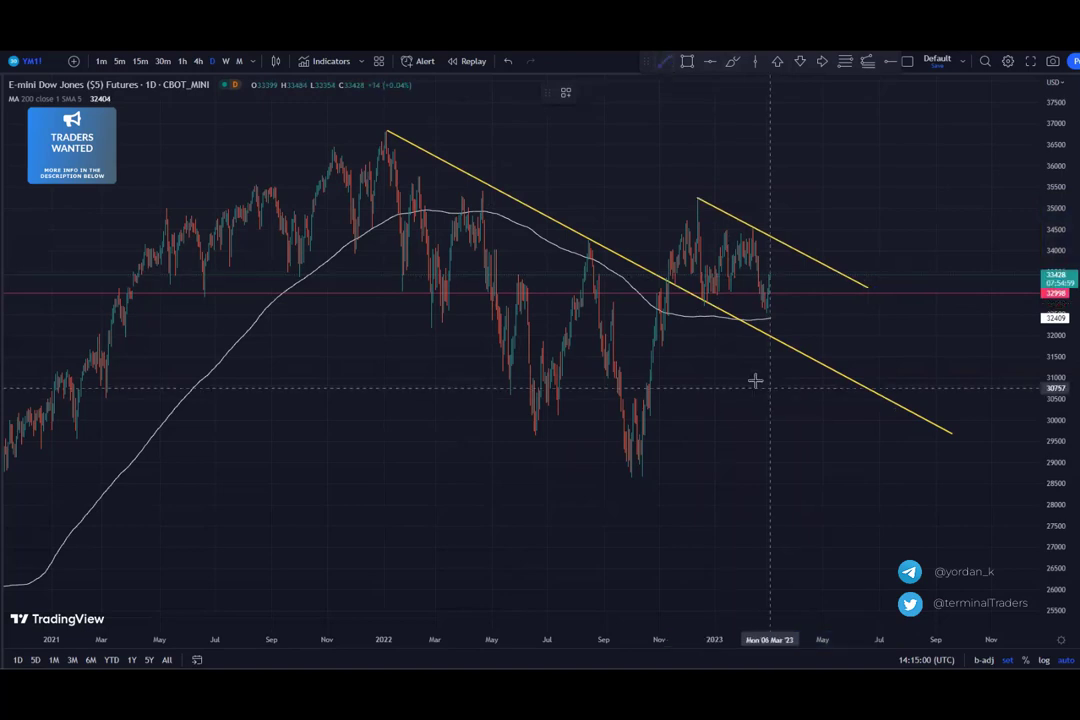
pyautogui.hotkey('alt', 't')
pyautogui.click(703, 305)
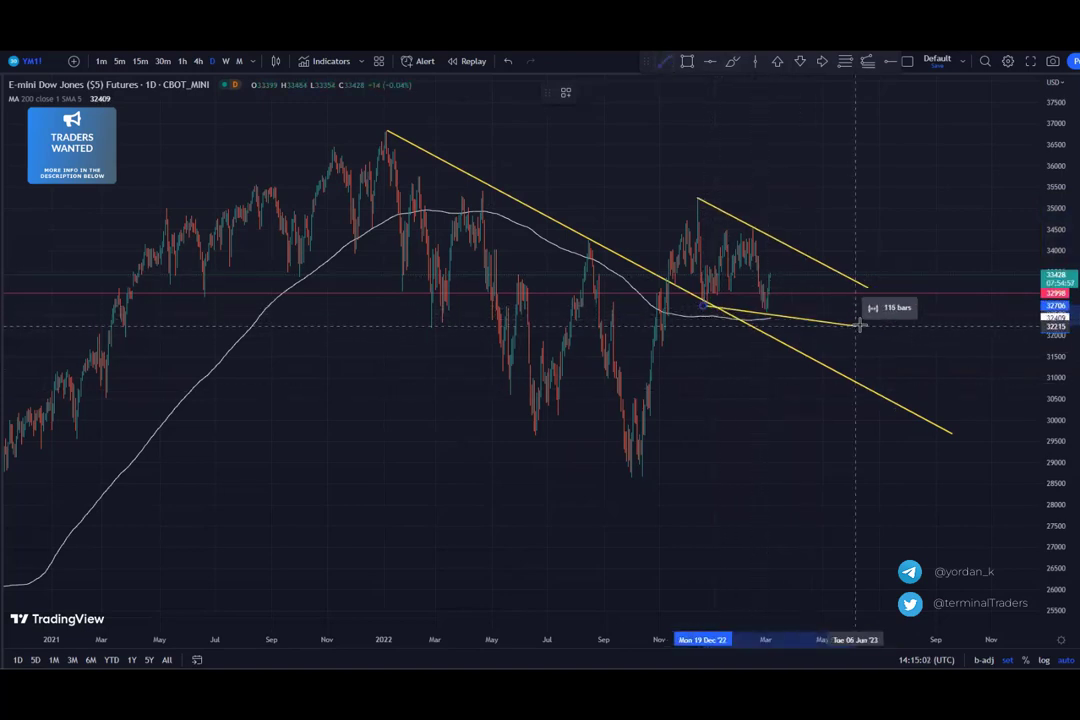
pyautogui.click(592, 200)
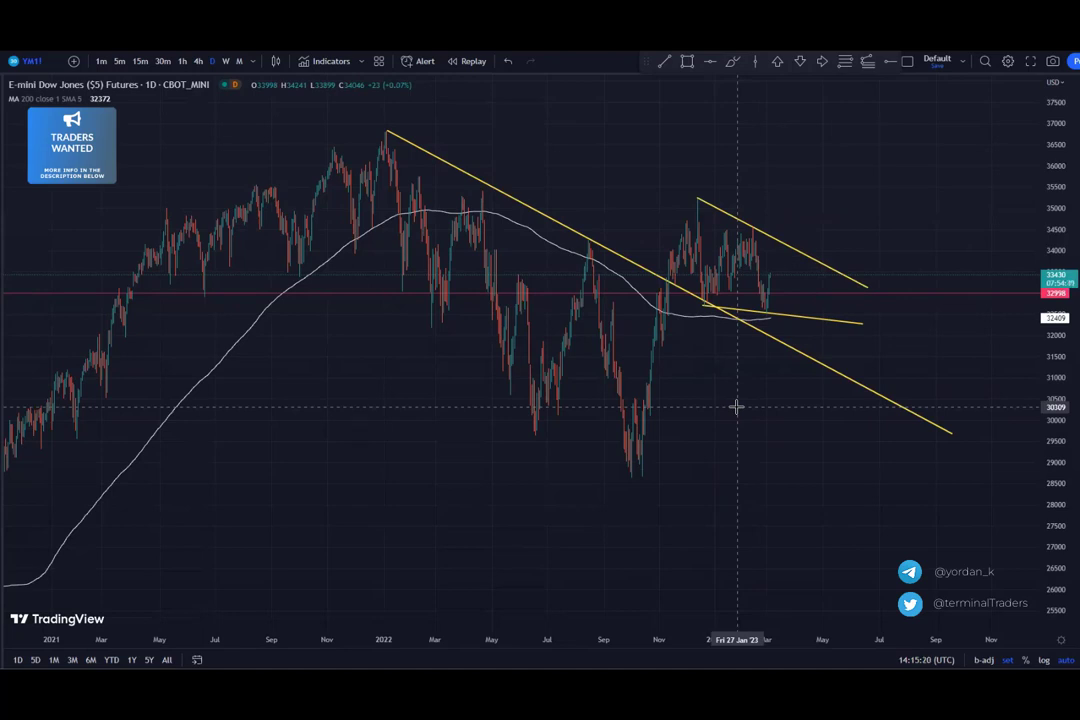
pyautogui.click(687, 62)
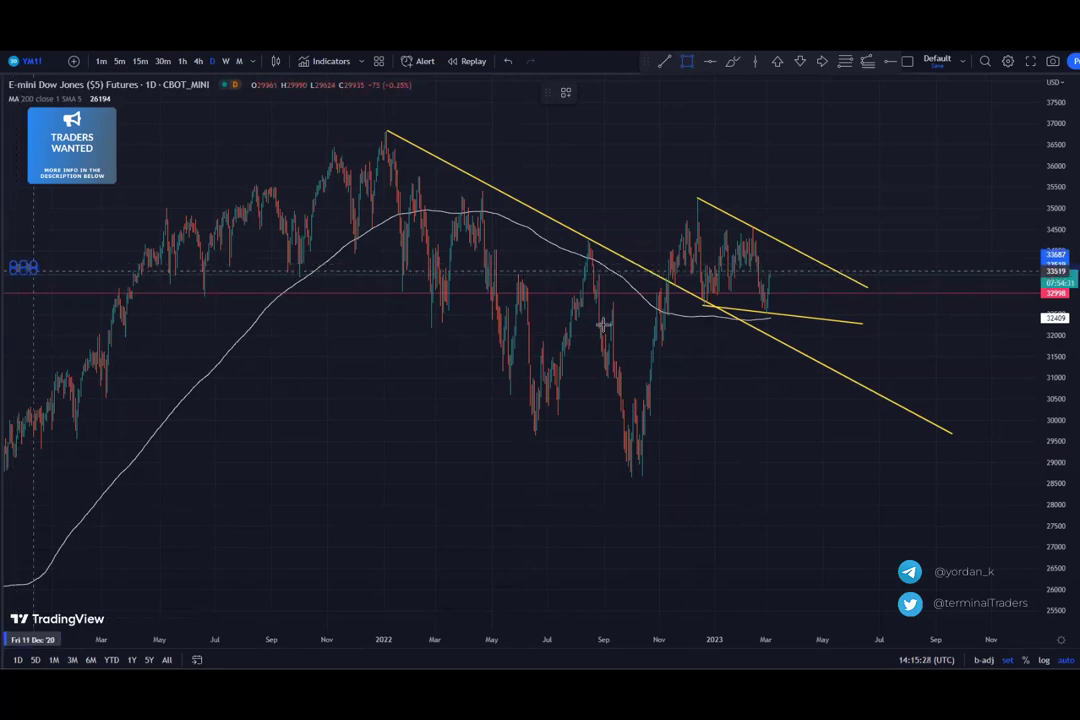
# Draw an orange rectangle zone from 33687 at the left edge to 33014 at the right edge.
pyautogui.click(13, 266)
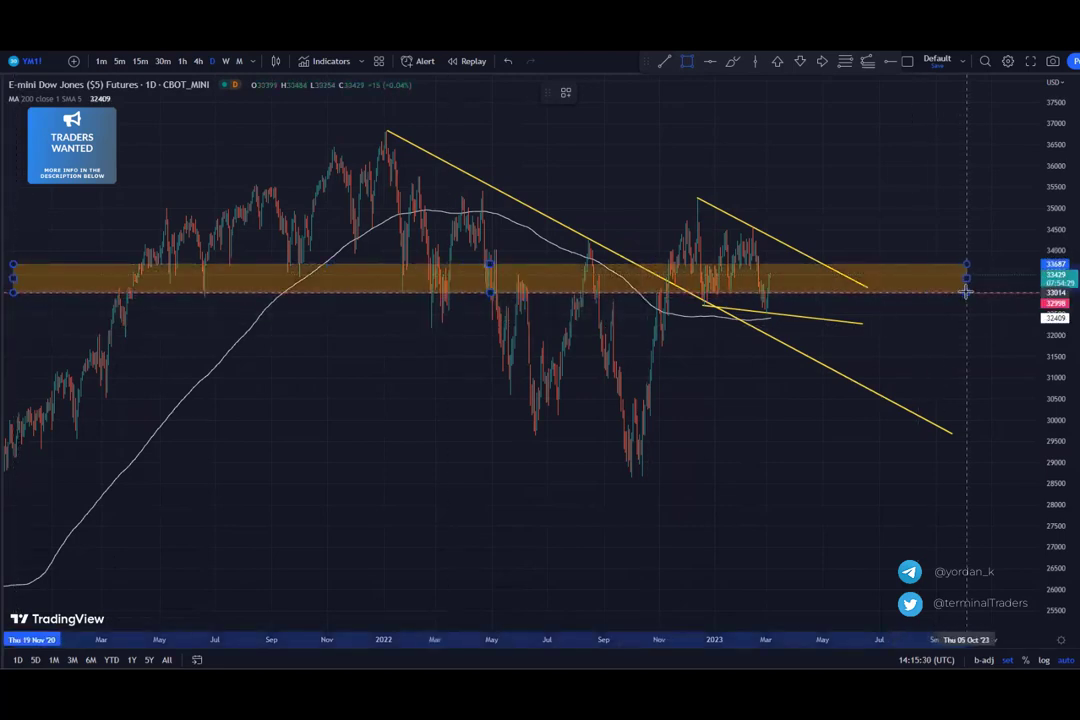
pyautogui.click(966, 291)
pyautogui.scroll(-6, 410, 412)
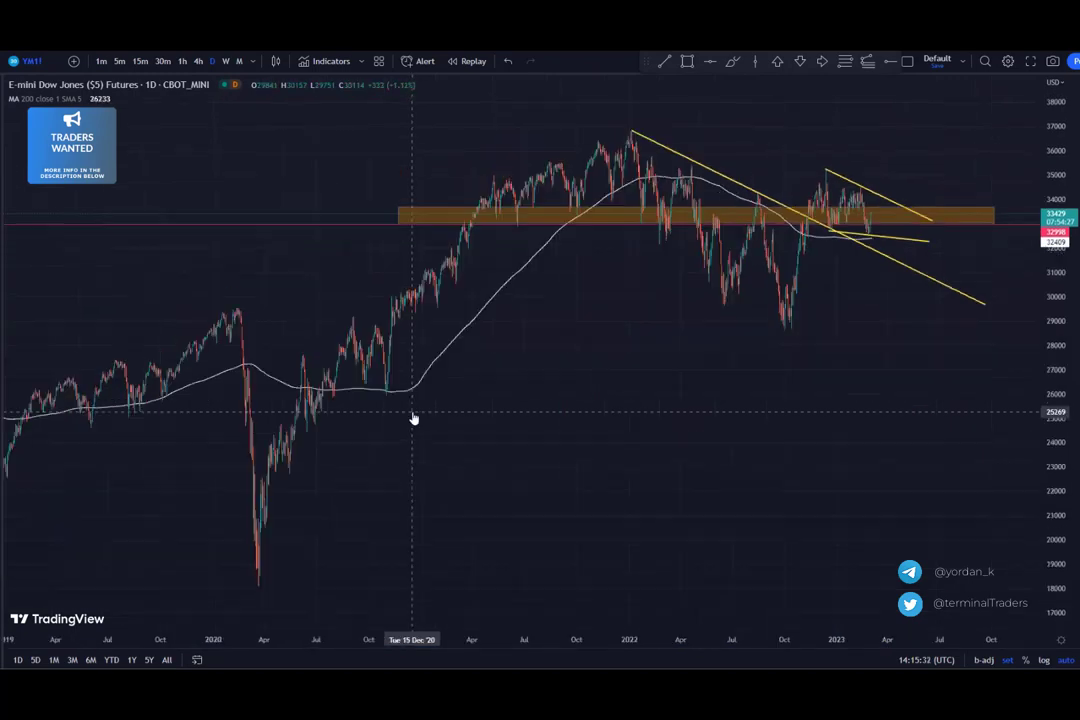
pyautogui.scroll(3, 415, 419)
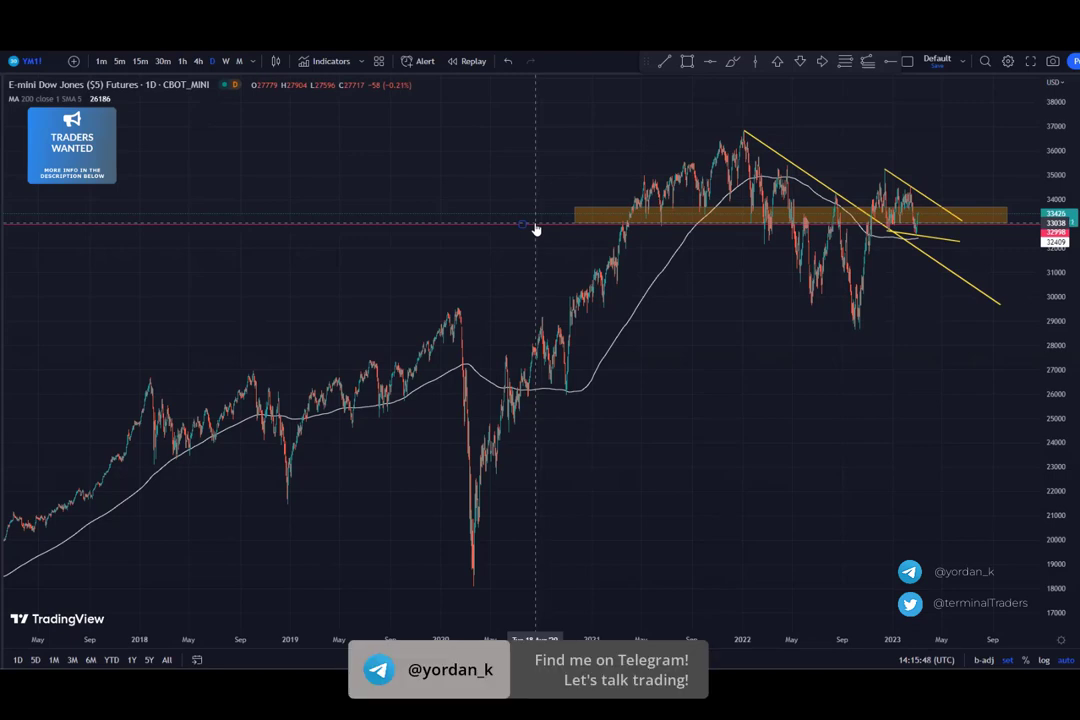
pyautogui.scroll(5, 535, 230)
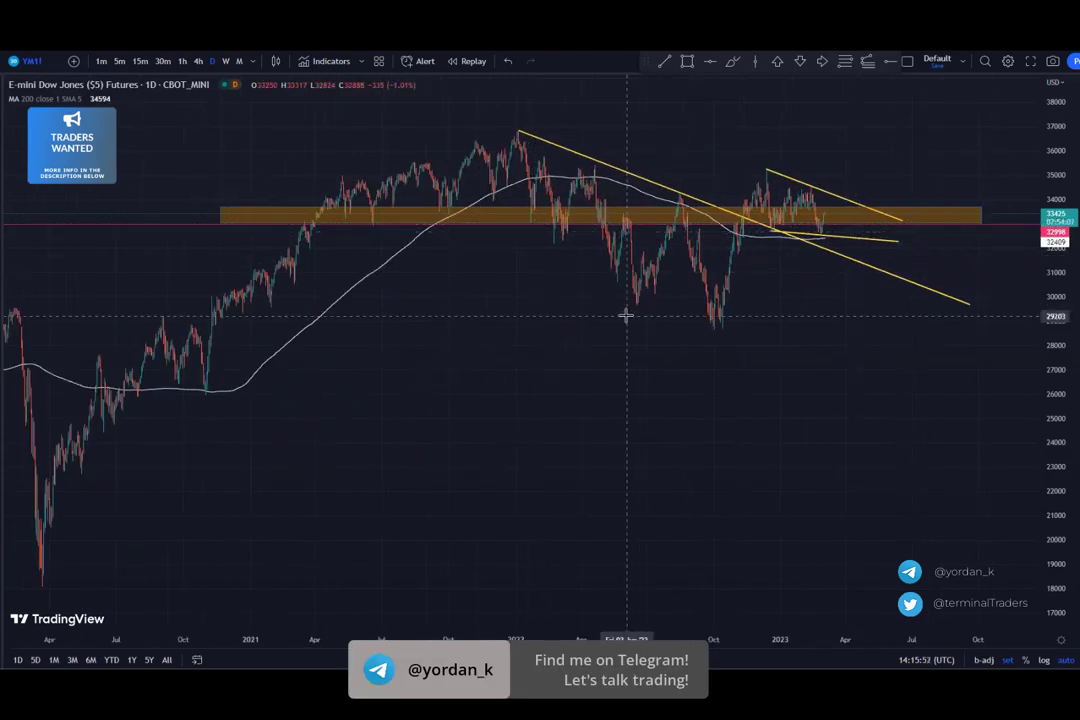
# Zoom the annotated chart, then move to the Spotlight Platform X web scanner.
pyautogui.click(750, 225)
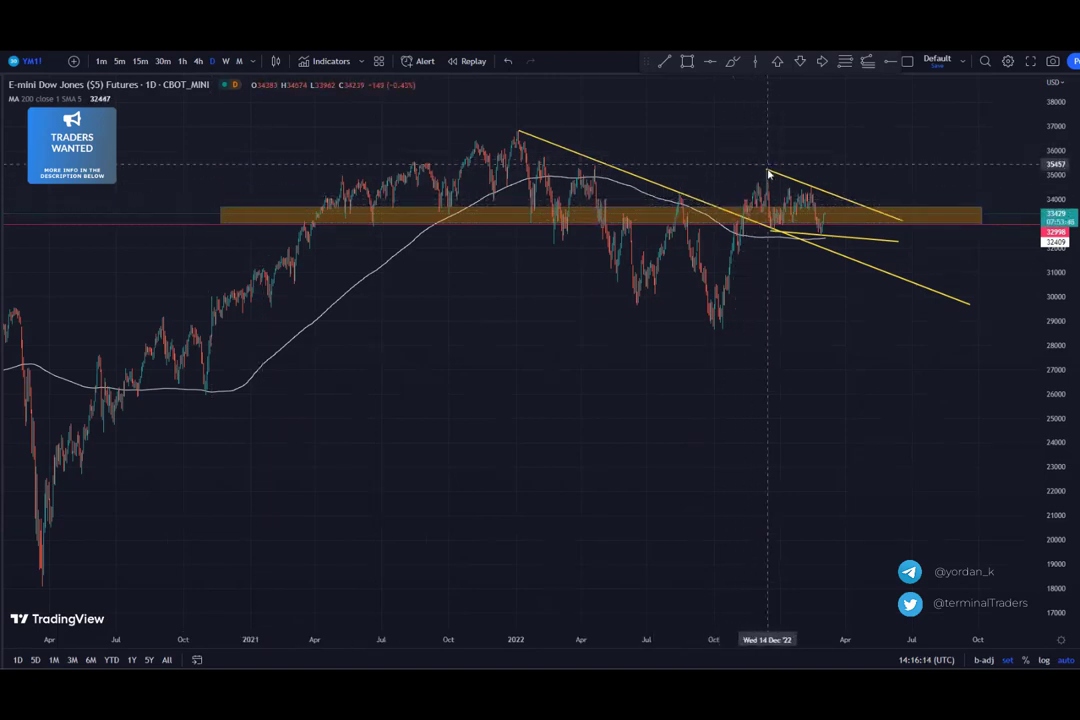
pyautogui.scroll(5, 697, 339)
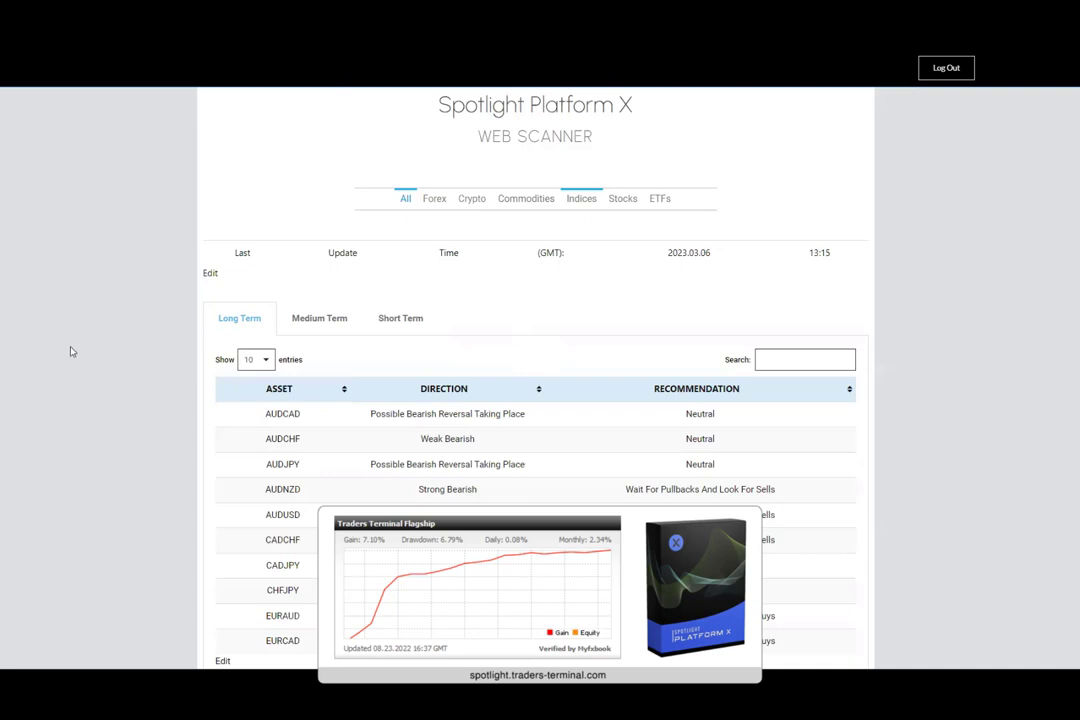
# Filter to indices and highlight DJI30's short-term, then medium-term, direction and recommendation.
pyautogui.click(589, 200)
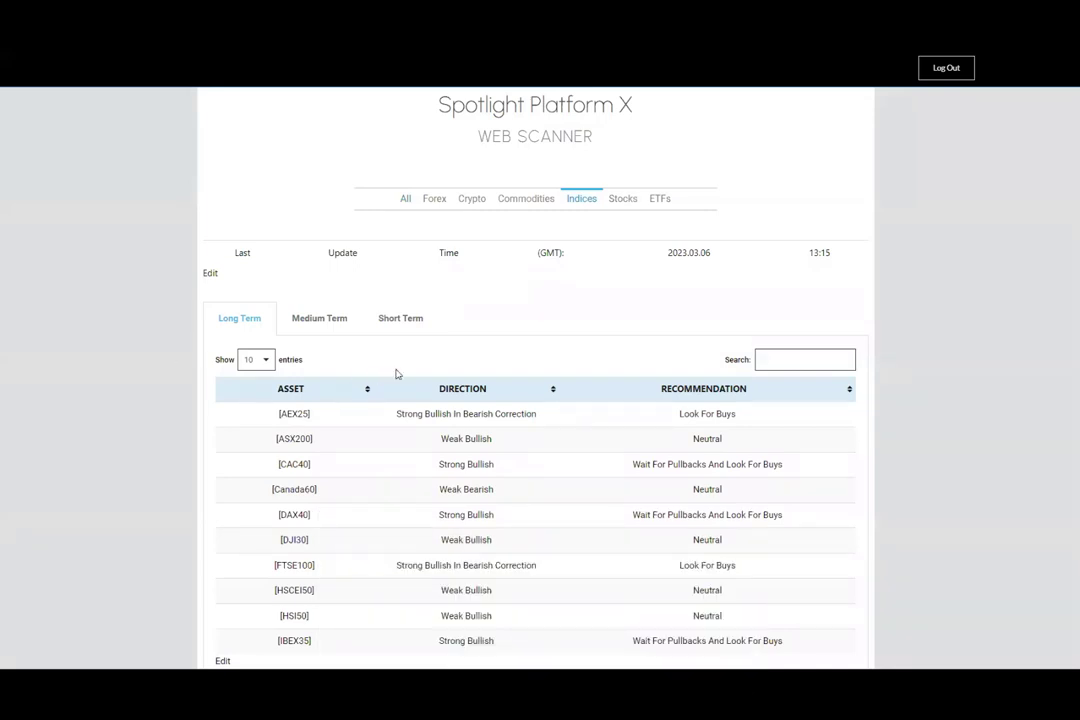
pyautogui.click(396, 319)
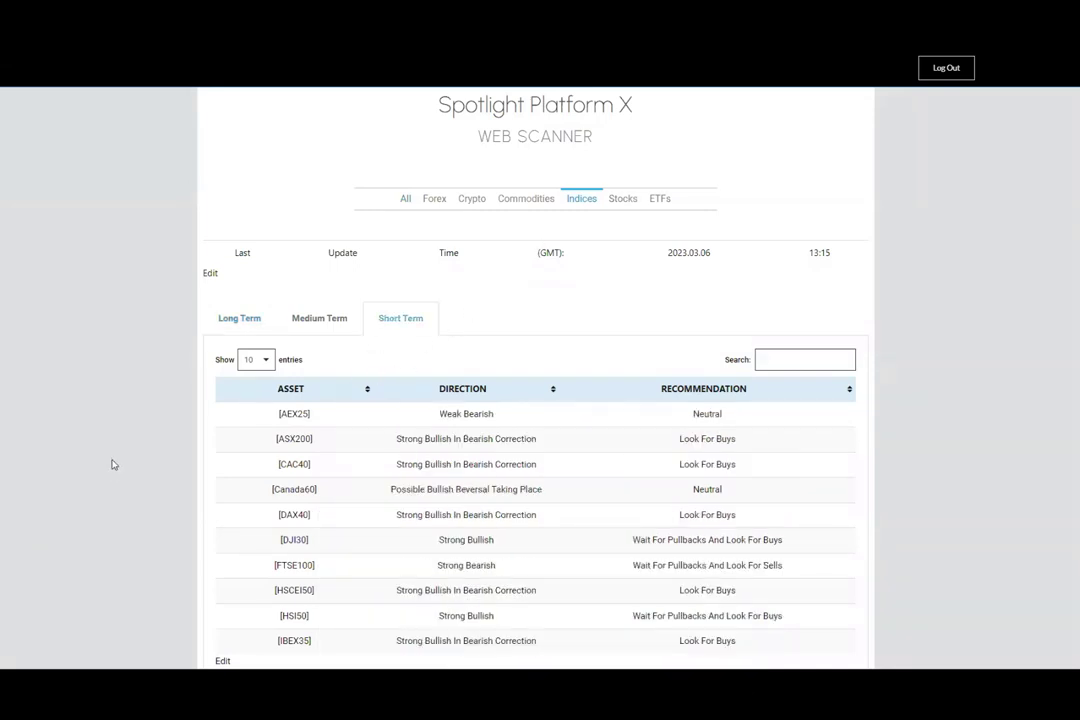
pyautogui.moveTo(295, 537); pyautogui.dragTo(812, 547)
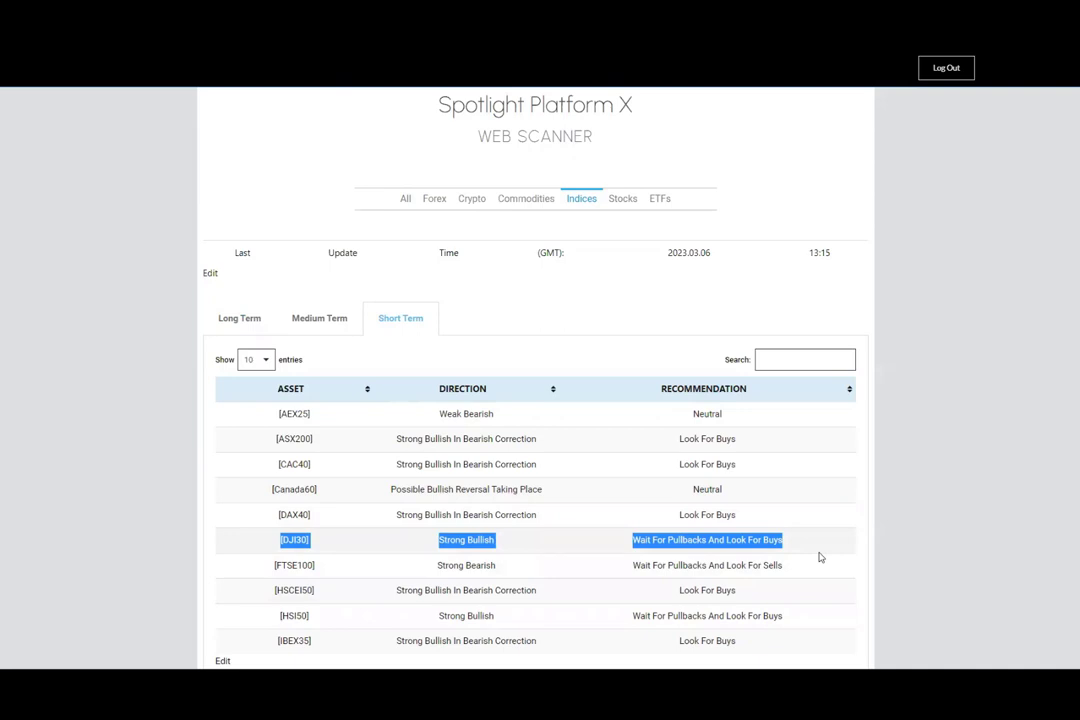
pyautogui.click(315, 320)
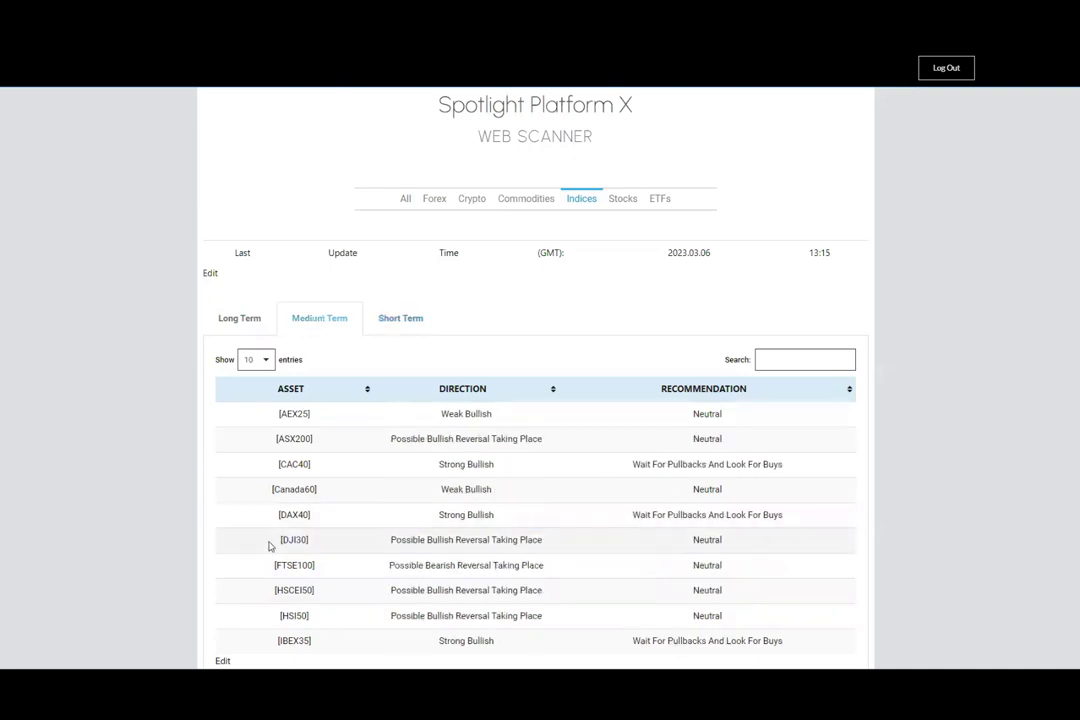
pyautogui.moveTo(265, 547); pyautogui.dragTo(779, 551)
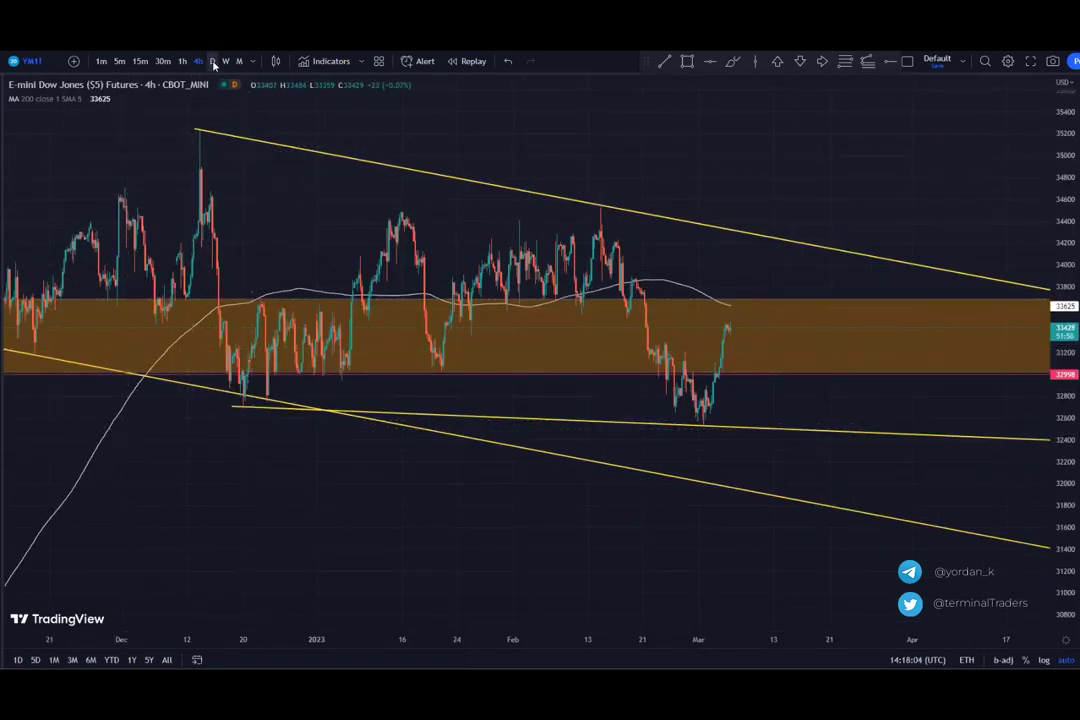
pyautogui.write('1D')
pyautogui.press('Return')
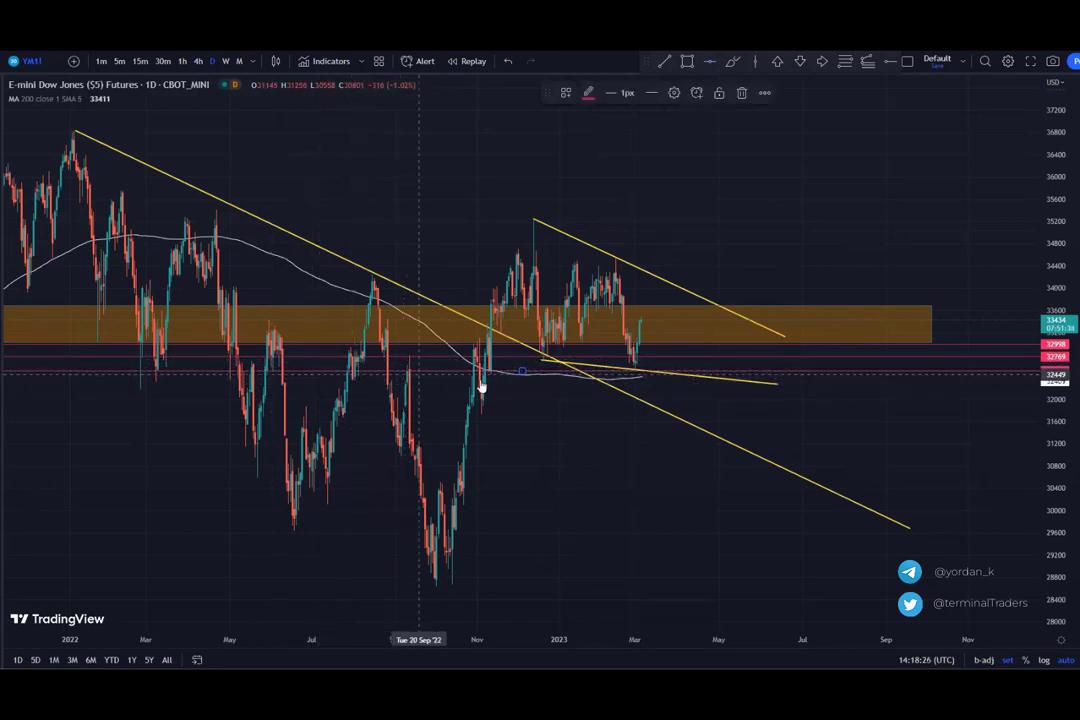
pyautogui.click(622, 352)
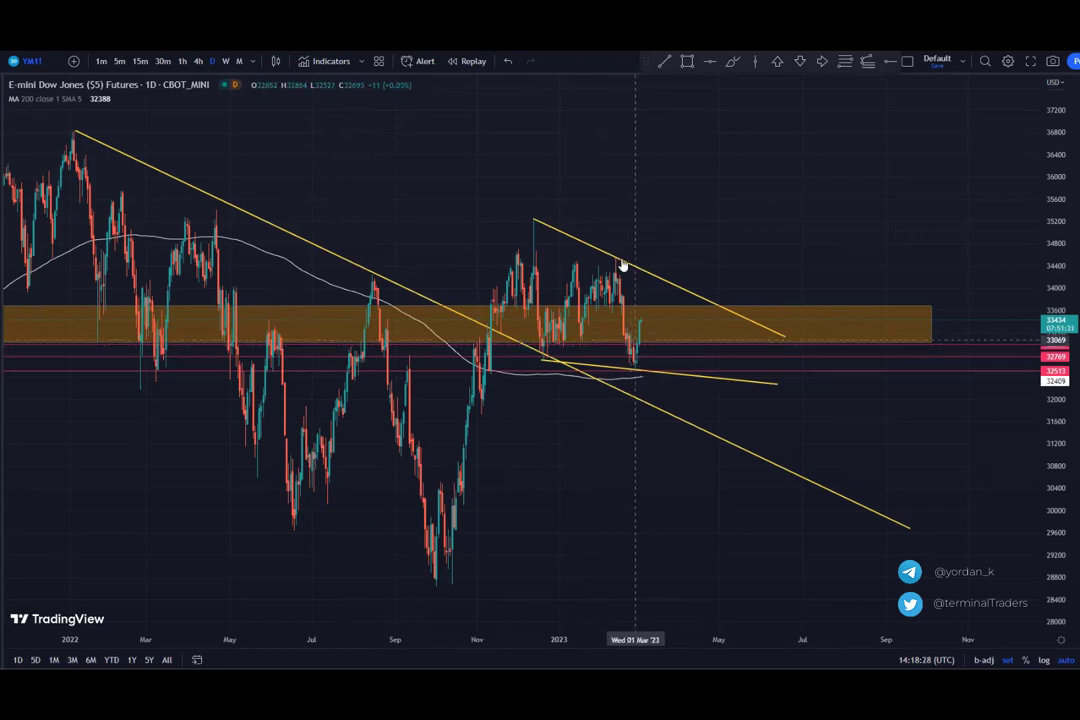
pyautogui.click(198, 61)
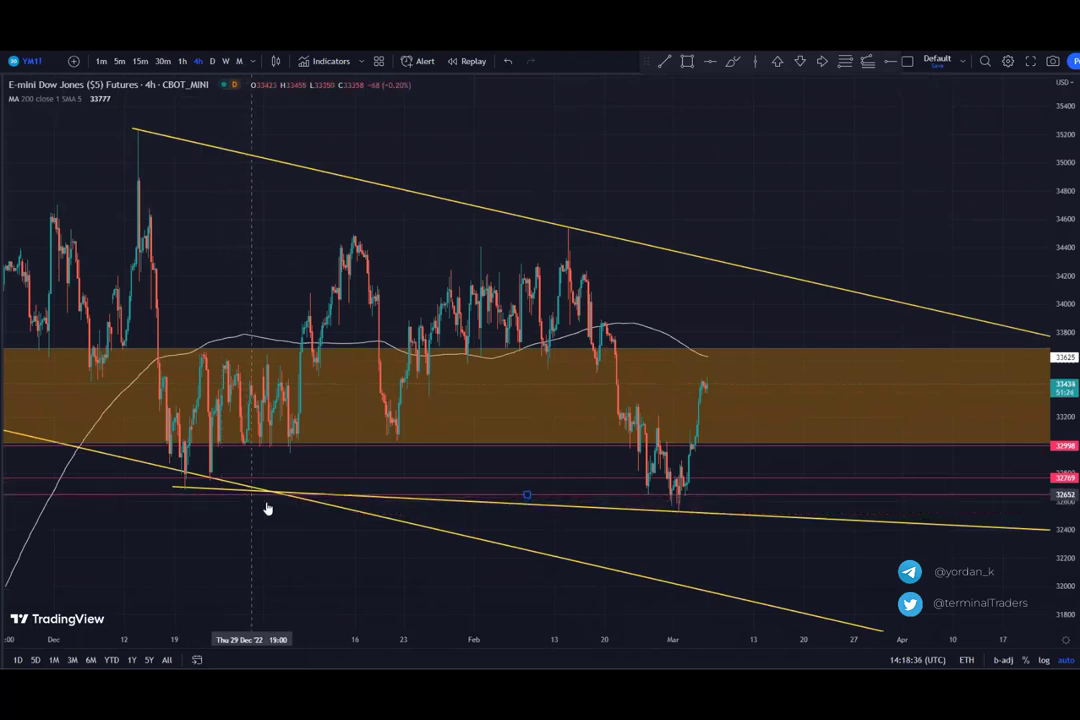
# Draw a small box from 32998 down to about 32652 under the orange zone, then sketch a fall.
pyautogui.click(265, 499)
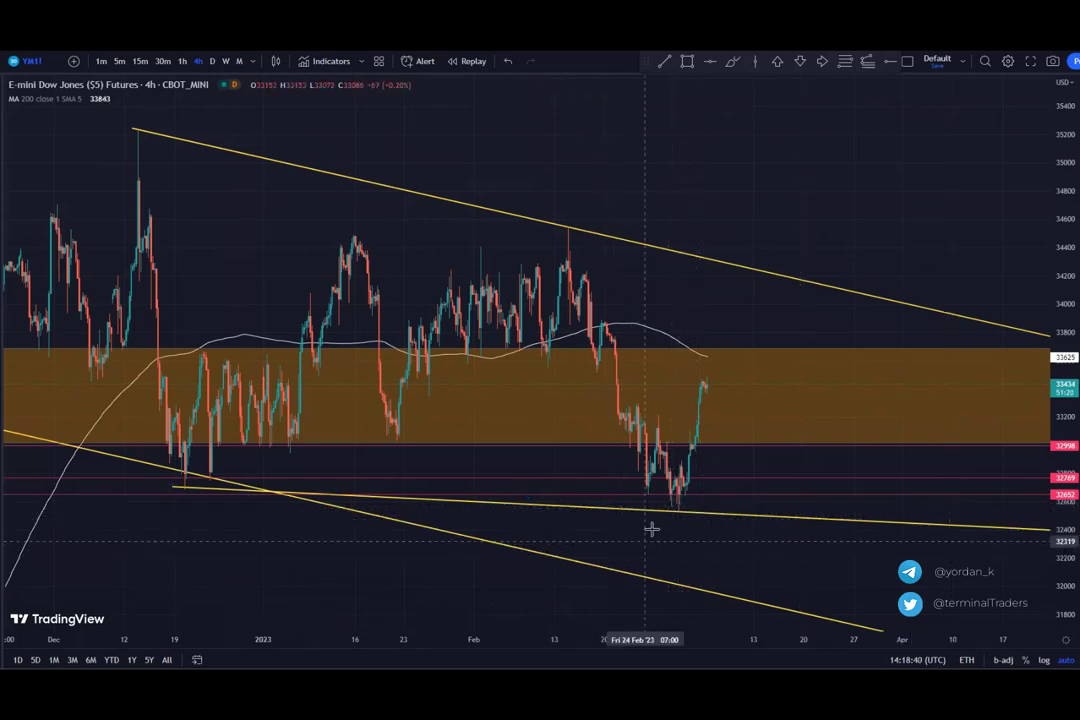
pyautogui.click(678, 490)
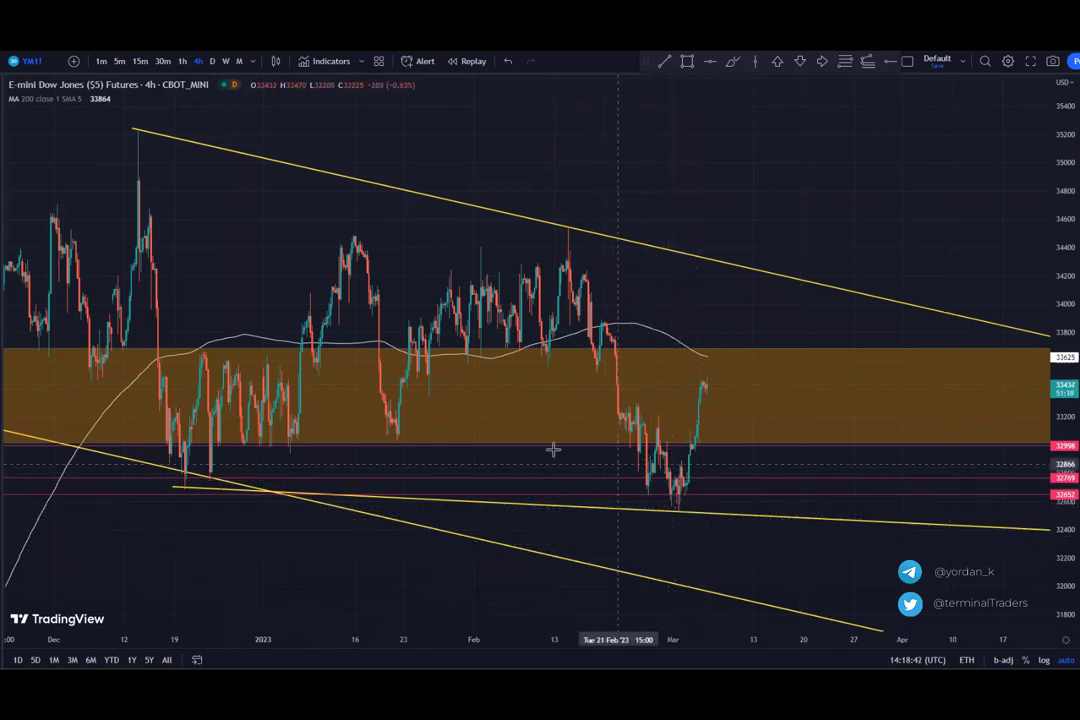
pyautogui.click(687, 61)
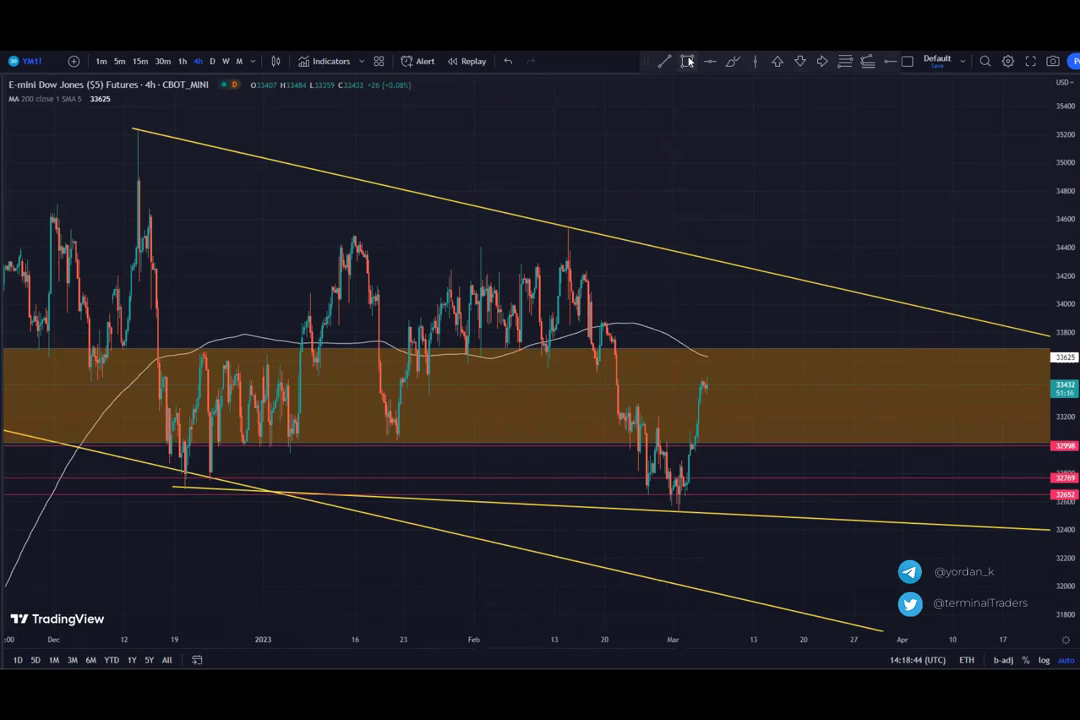
pyautogui.click(802, 444)
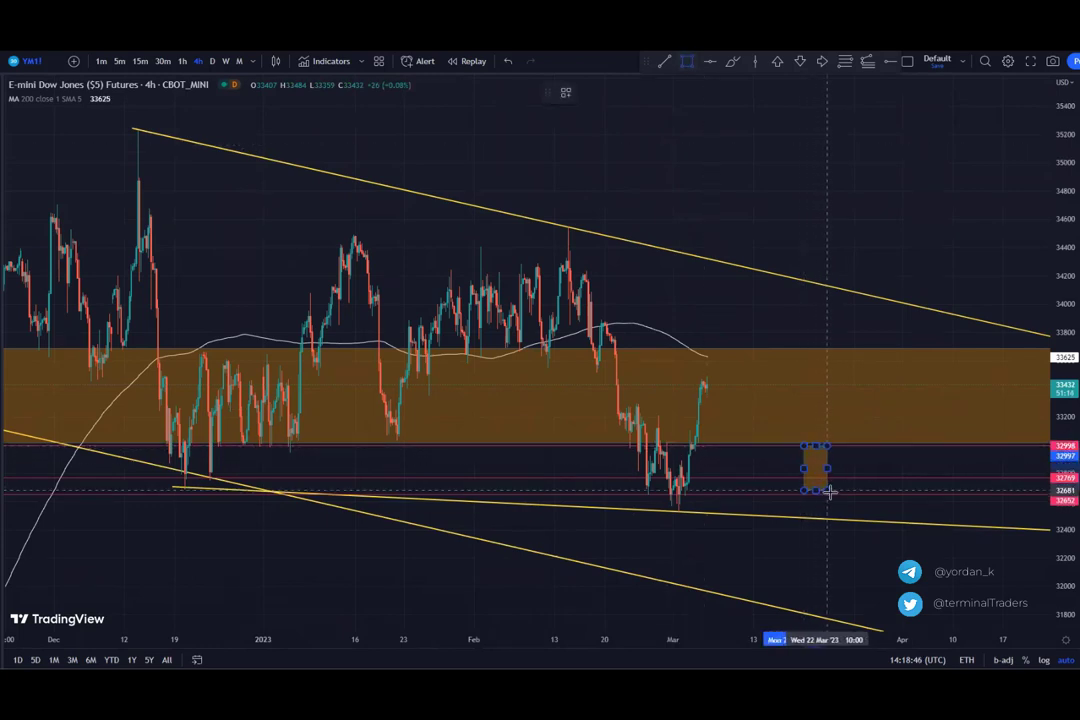
pyautogui.click(830, 492)
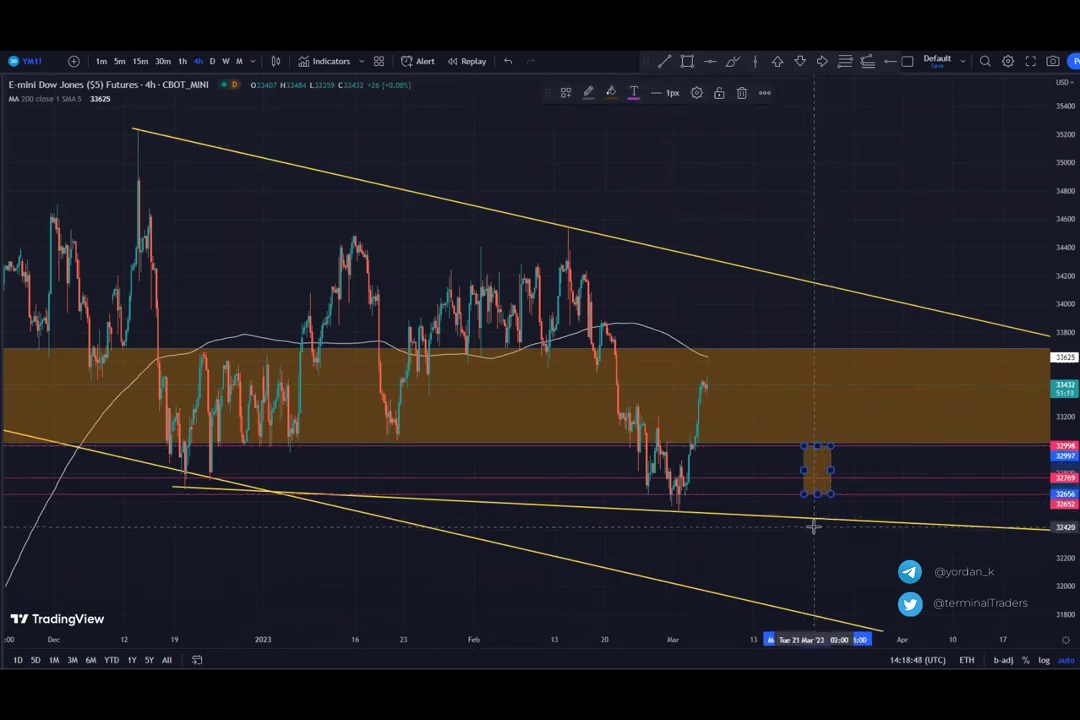
pyautogui.click(770, 547)
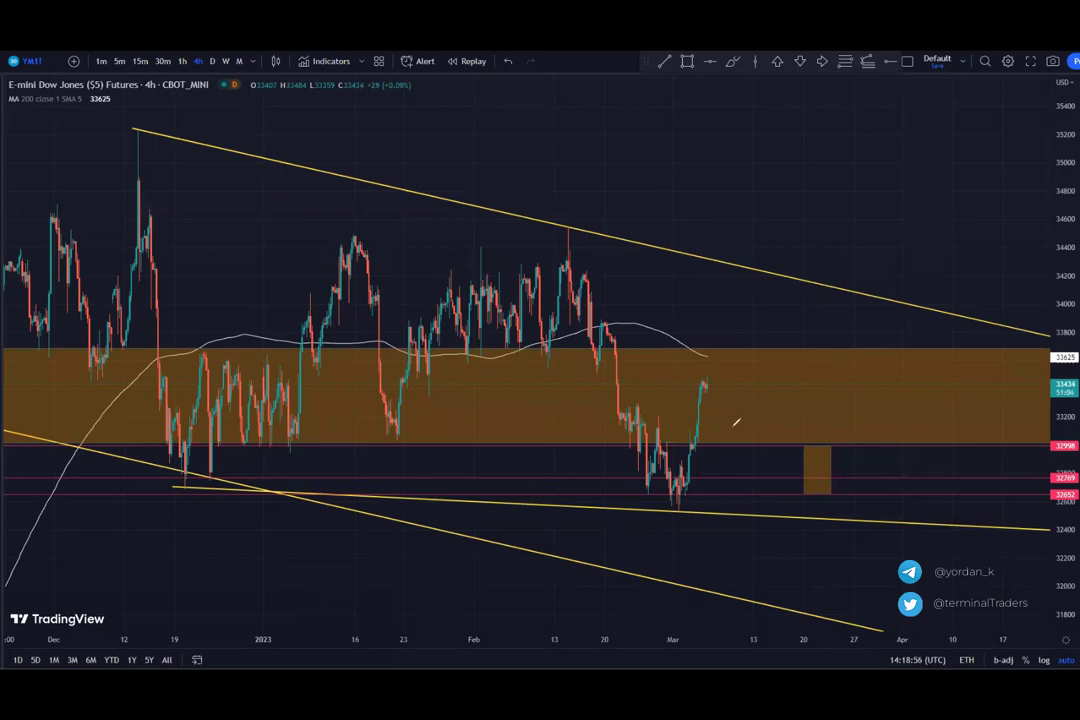
pyautogui.moveTo(708, 382)
pyautogui.mouseDown()
pyautogui.moveTo(758, 462)
pyautogui.moveTo(785, 444)
pyautogui.moveTo(790, 491)
pyautogui.moveTo(752, 488)
pyautogui.moveTo(739, 466)
pyautogui.moveTo(784, 446)
pyautogui.mouseUp()
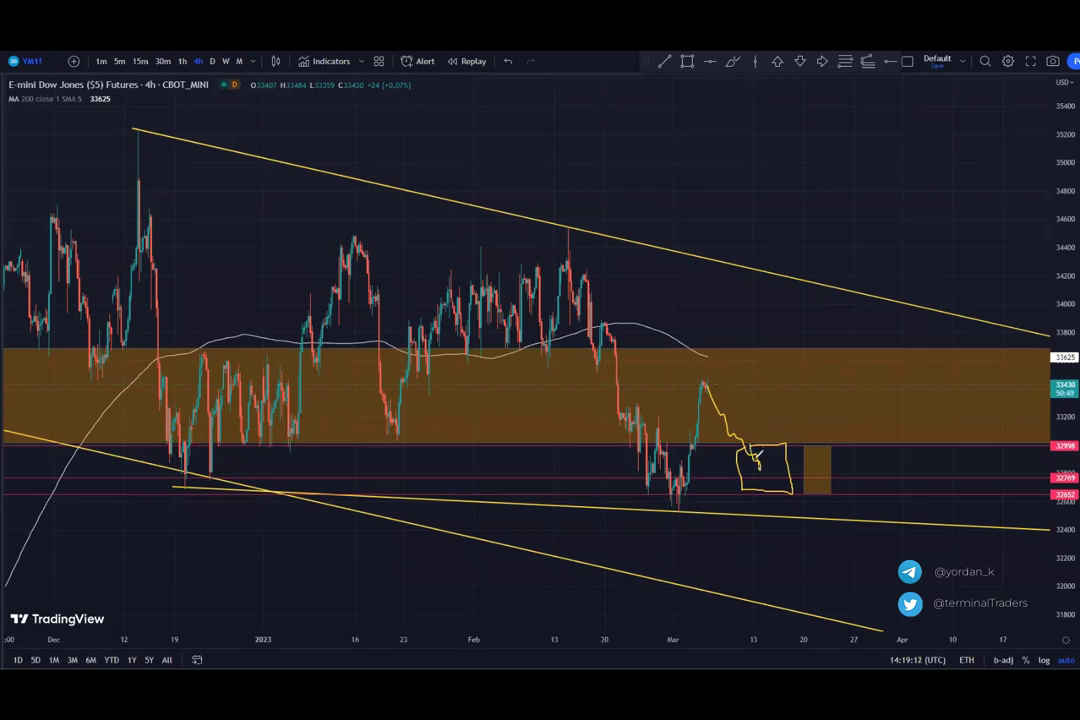
pyautogui.moveTo(741, 462)
pyautogui.mouseDown()
pyautogui.moveTo(800, 474)
pyautogui.moveTo(856, 414)
pyautogui.mouseUp()
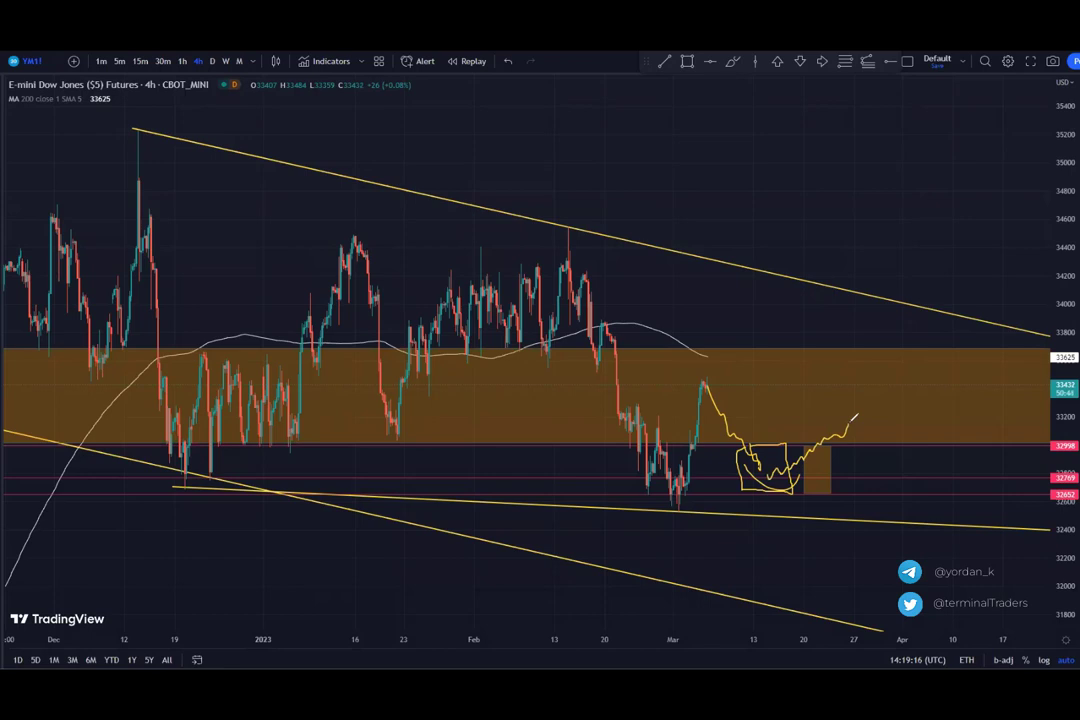
pyautogui.moveTo(609, 473); pyautogui.dragTo(641, 480)
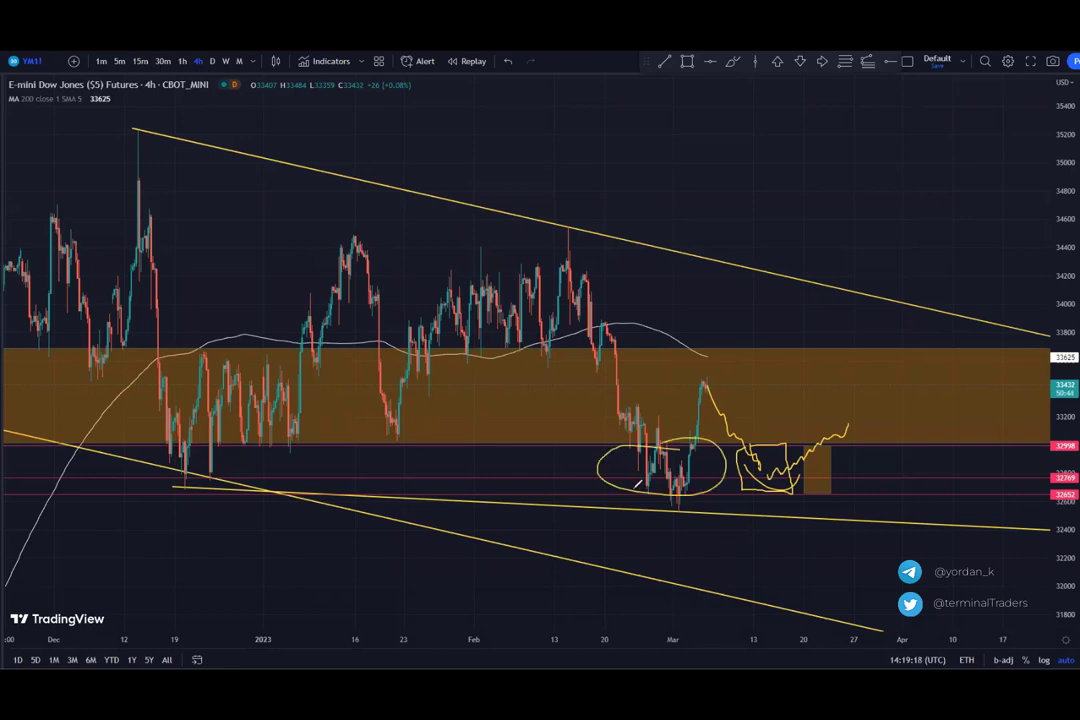
pyautogui.moveTo(848, 424)
pyautogui.mouseDown()
pyautogui.moveTo(905, 560)
pyautogui.moveTo(940, 568)
pyautogui.mouseUp()
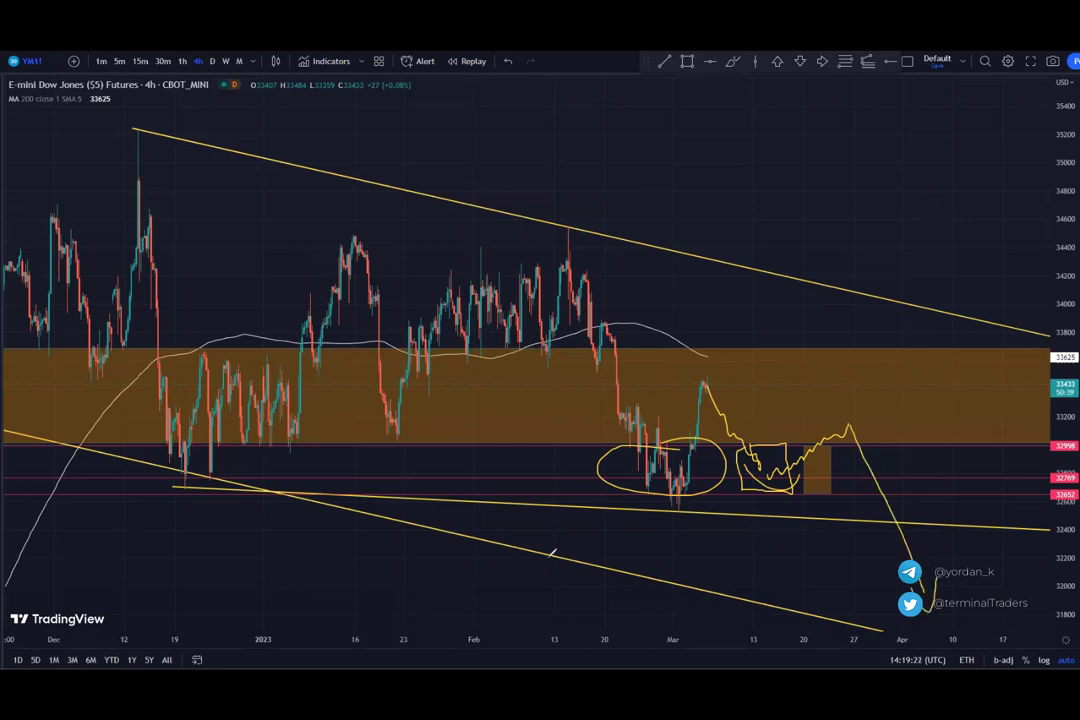
pyautogui.moveTo(762, 402)
pyautogui.mouseDown()
pyautogui.moveTo(800, 497)
pyautogui.moveTo(866, 500)
pyautogui.moveTo(866, 425)
pyautogui.moveTo(765, 410)
pyautogui.mouseUp()
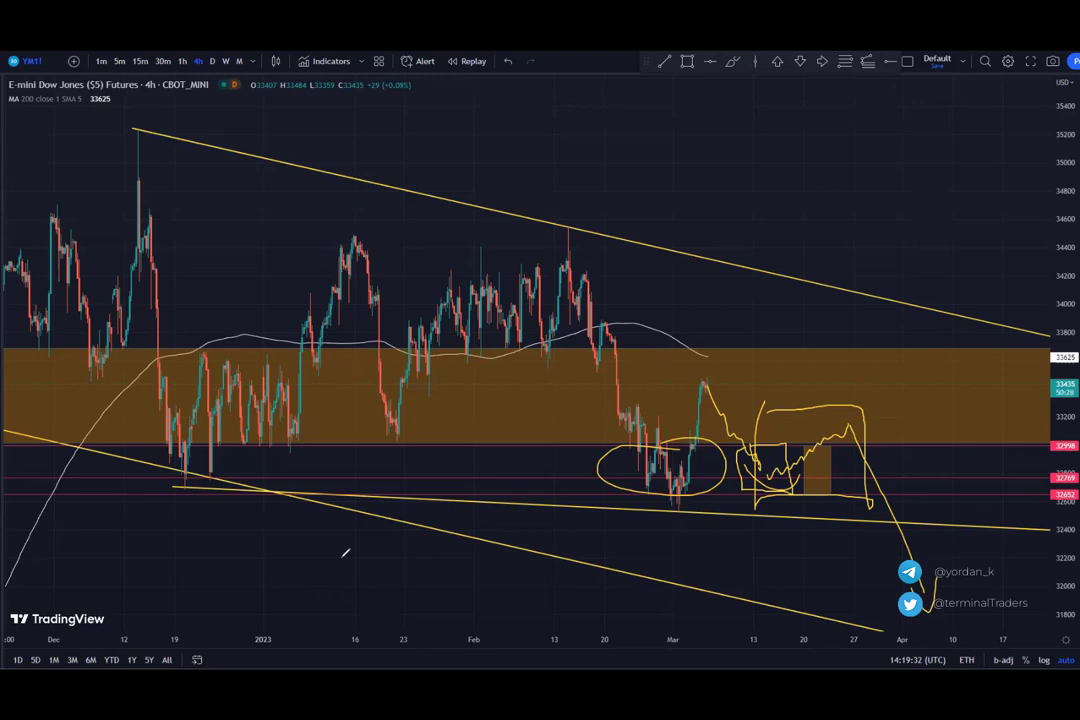
pyautogui.moveTo(757, 487); pyautogui.dragTo(850, 410)
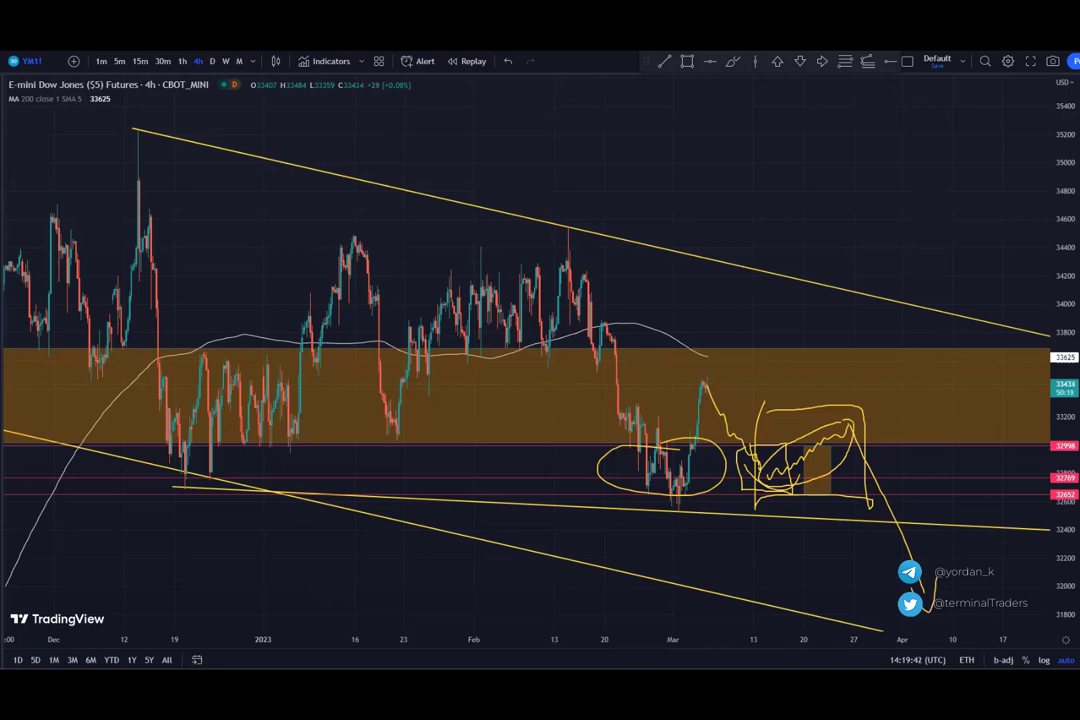
pyautogui.press('e')
# Sketch a dip toward the box then a steep fall, crossed out with an X.
pyautogui.moveTo(713, 381)
pyautogui.mouseDown()
pyautogui.moveTo(772, 470)
pyautogui.moveTo(805, 455)
pyautogui.moveTo(850, 662)
pyautogui.mouseUp()
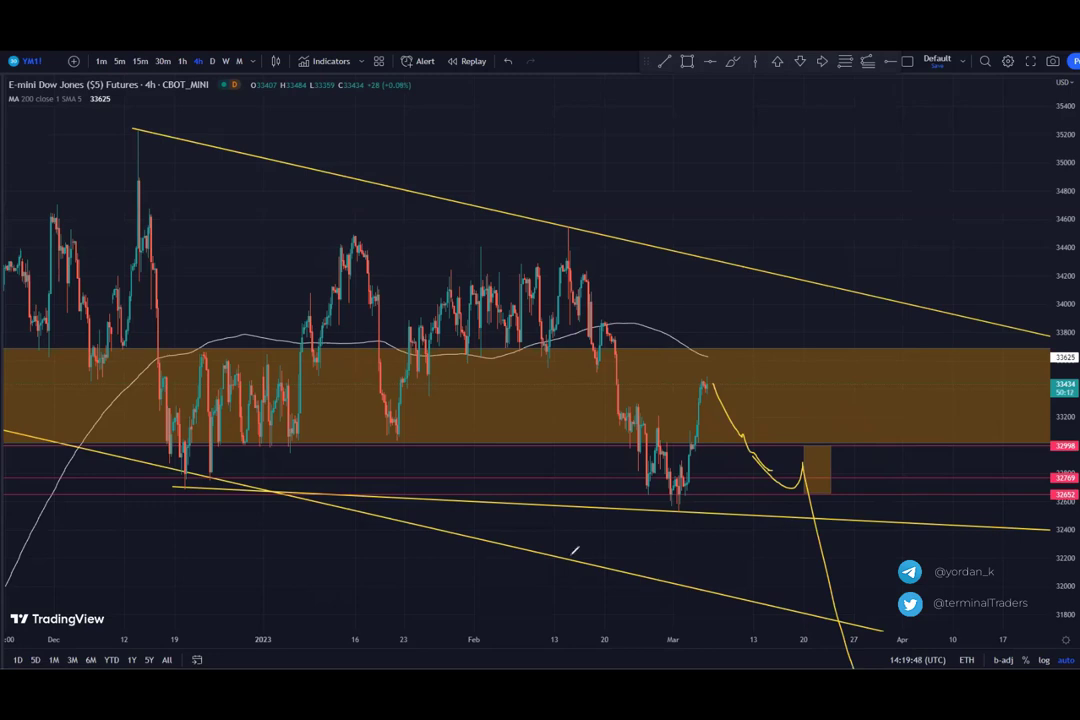
pyautogui.moveTo(357, 552); pyautogui.dragTo(371, 569)
pyautogui.moveTo(370, 554); pyautogui.dragTo(347, 577)
# Sketch a box dip and rally through the upper trendline, circling the break and marking the February range.
pyautogui.moveTo(709, 378)
pyautogui.mouseDown()
pyautogui.moveTo(740, 400)
pyautogui.moveTo(795, 485)
pyautogui.moveTo(848, 440)
pyautogui.moveTo(858, 404)
pyautogui.mouseUp()
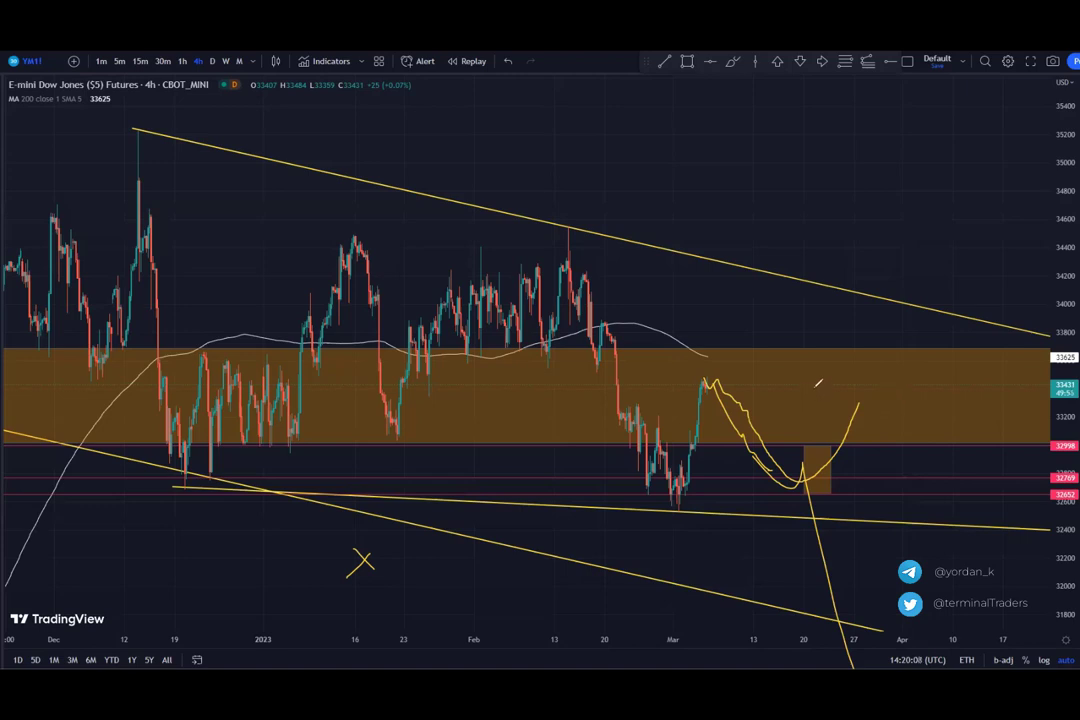
pyautogui.moveTo(860, 405)
pyautogui.mouseDown()
pyautogui.moveTo(905, 403)
pyautogui.moveTo(940, 345)
pyautogui.moveTo(1020, 135)
pyautogui.mouseUp()
pyautogui.moveTo(926, 318); pyautogui.dragTo(950, 310)
pyautogui.moveTo(445, 280); pyautogui.dragTo(650, 290)
pyautogui.moveTo(458, 357); pyautogui.dragTo(660, 362)
pyautogui.moveTo(918, 288); pyautogui.dragTo(921, 330)
pyautogui.moveTo(950, 265); pyautogui.dragTo(934, 320)
pyautogui.moveTo(150, 122)
pyautogui.mouseDown()
pyautogui.moveTo(128, 118)
pyautogui.moveTo(145, 120)
pyautogui.mouseUp()
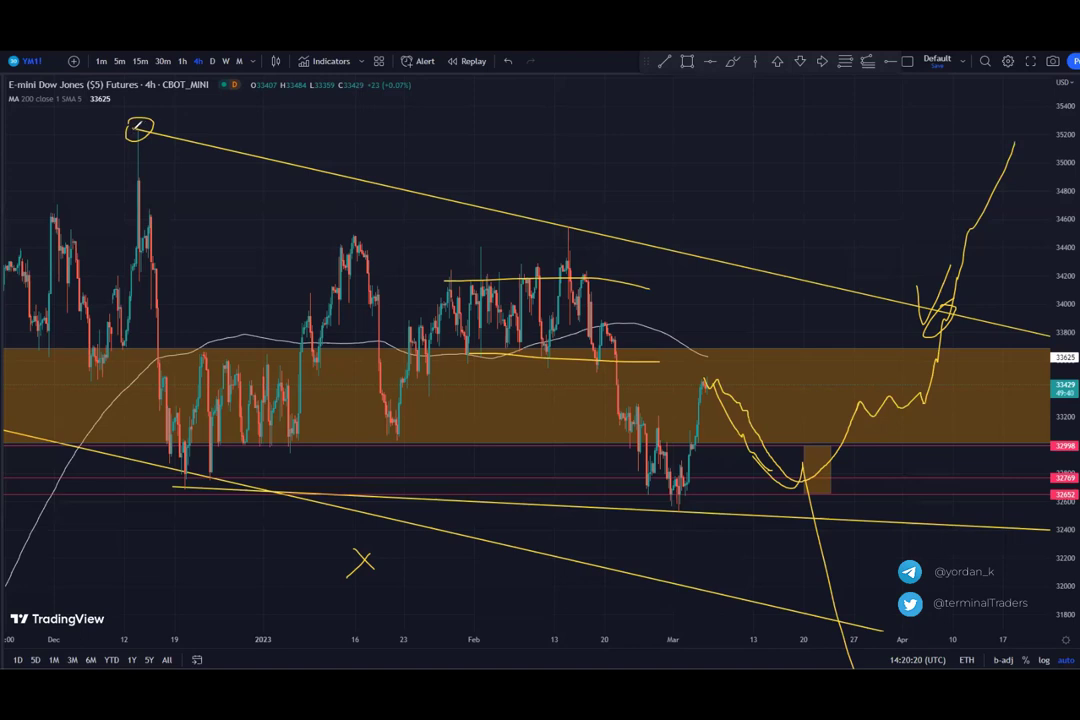
# Draw a yellow line level with the December high, a circled 6, and a vertical stroke to it.
pyautogui.moveTo(140, 130); pyautogui.dragTo(1038, 138)
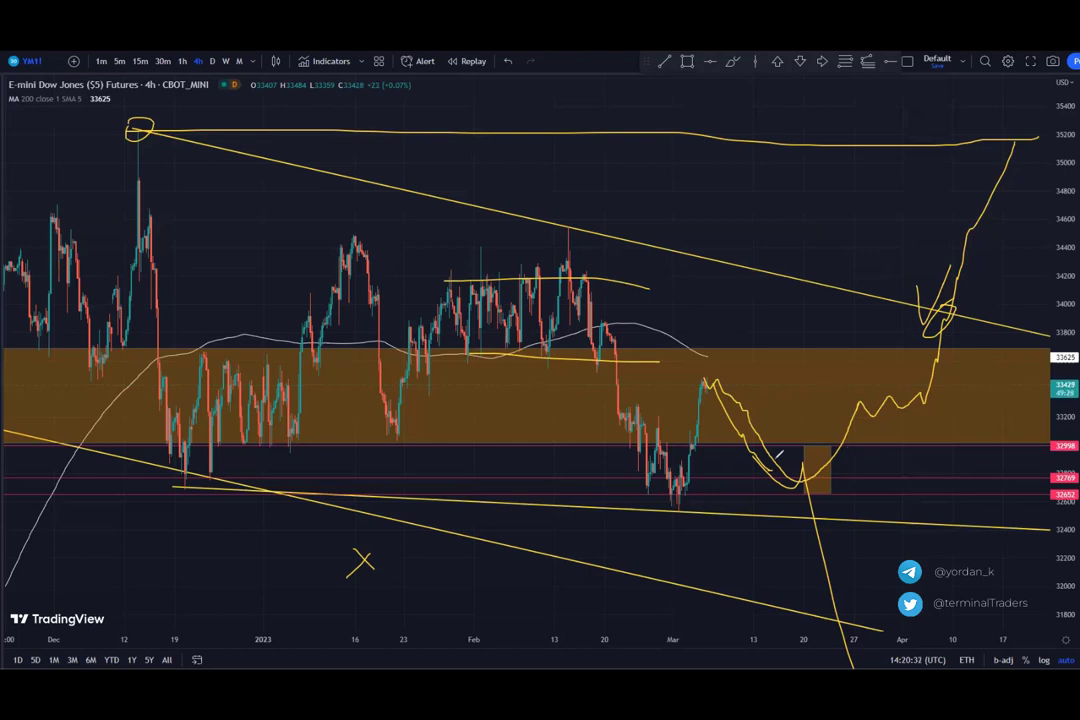
pyautogui.moveTo(800, 210)
pyautogui.mouseDown()
pyautogui.moveTo(797, 224)
pyautogui.moveTo(796, 190)
pyautogui.moveTo(776, 204)
pyautogui.mouseUp()
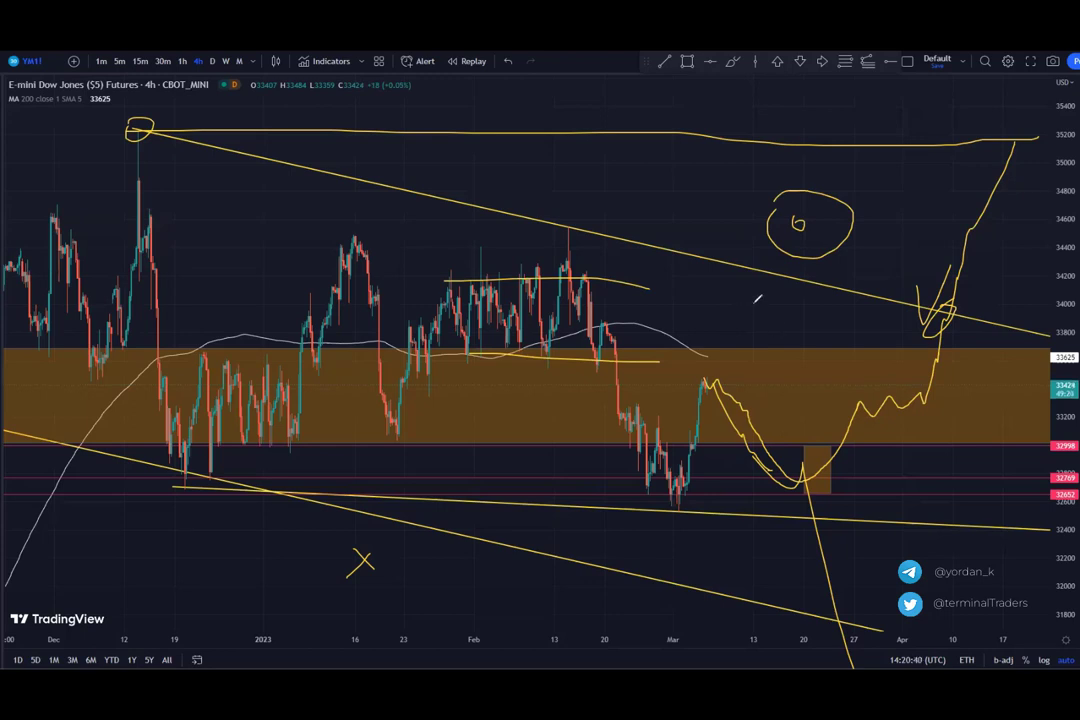
pyautogui.moveTo(774, 199); pyautogui.dragTo(771, 214)
pyautogui.moveTo(1018, 328)
pyautogui.mouseDown()
pyautogui.moveTo(1015, 133)
pyautogui.moveTo(1006, 138)
pyautogui.mouseUp()
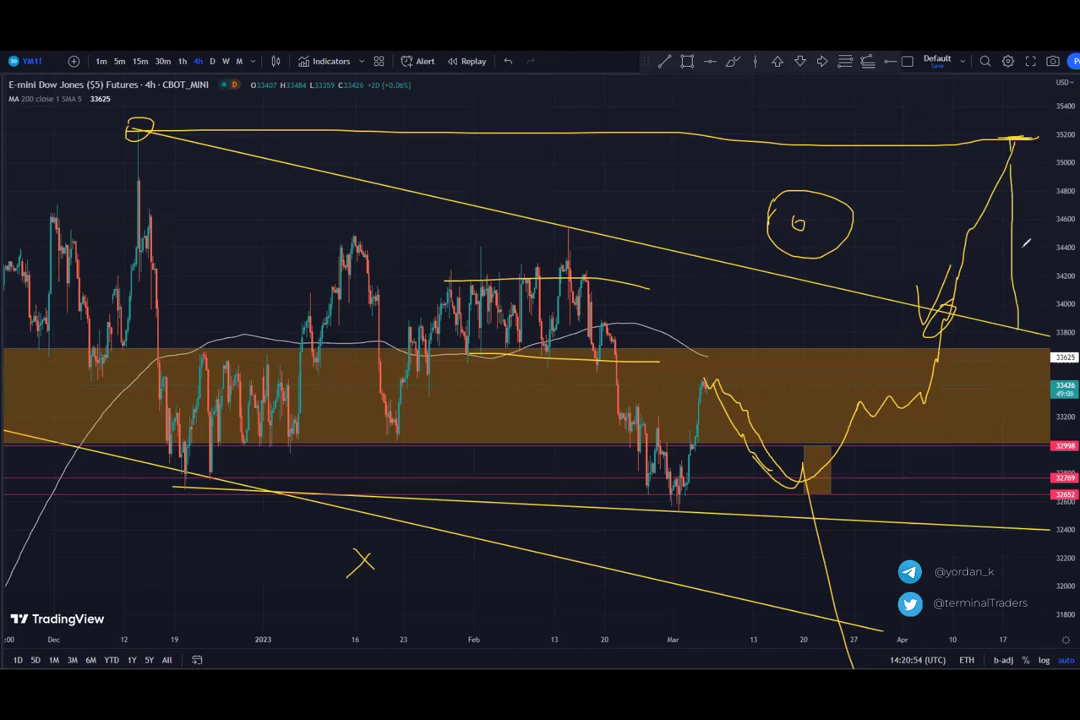